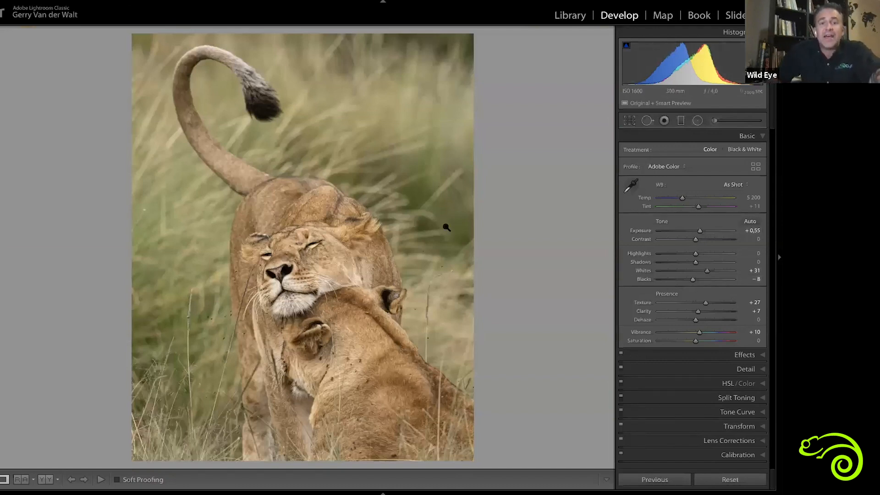
right_click(401, 231)
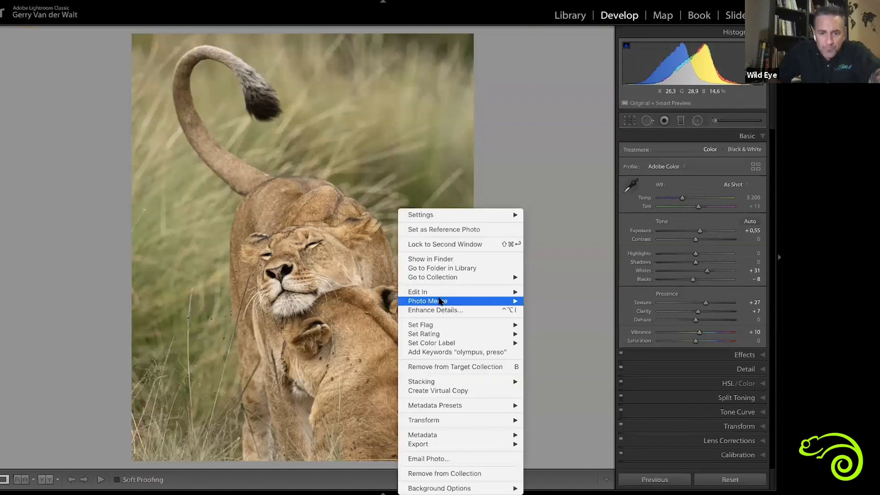
mouse_move(442, 293)
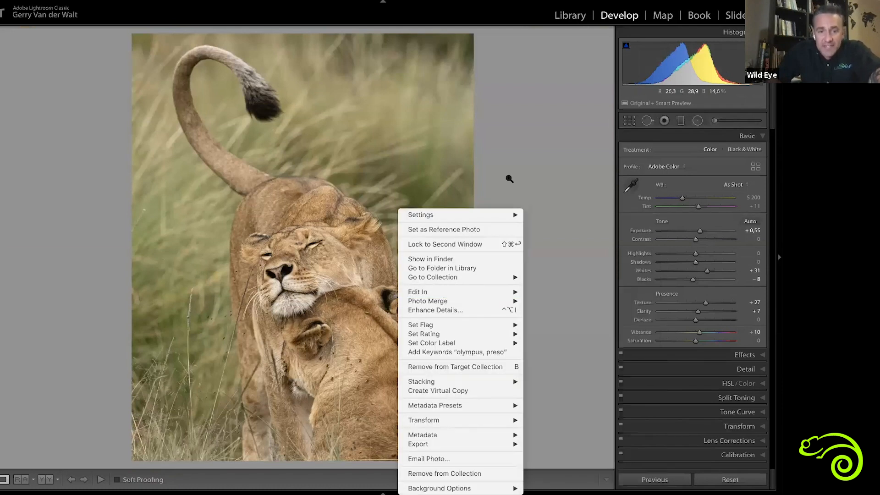
click(507, 177)
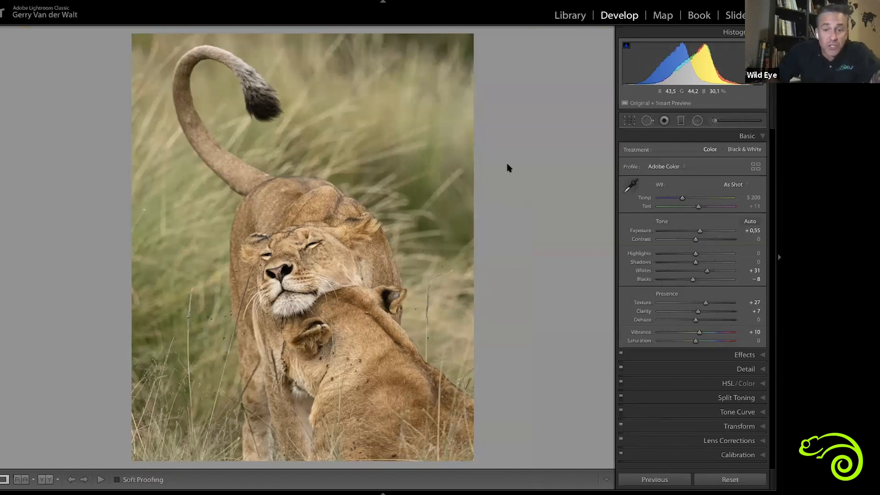
Send the color photo of the two lions for editing in Adobe Photoshop 2020
right_click(404, 194)
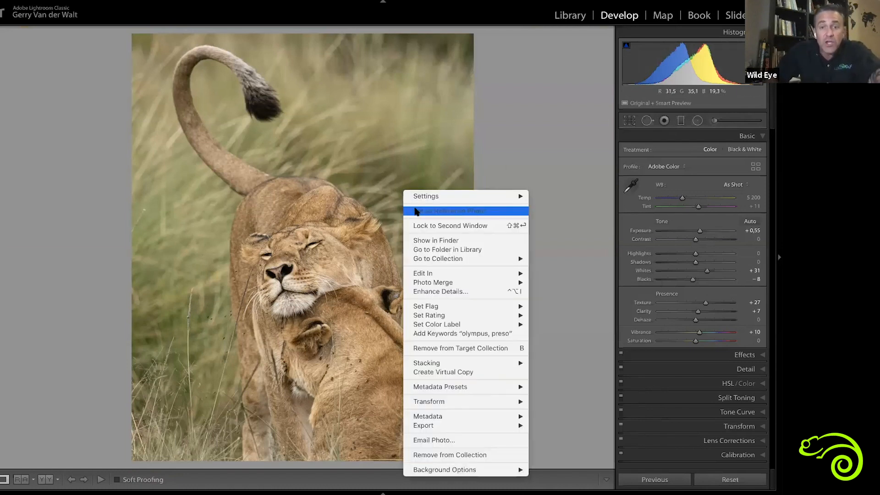
mouse_move(434, 274)
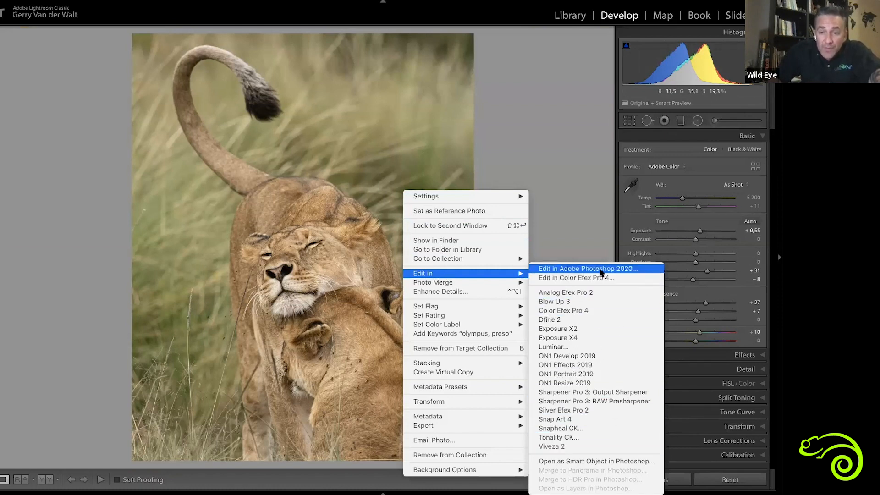
click(618, 270)
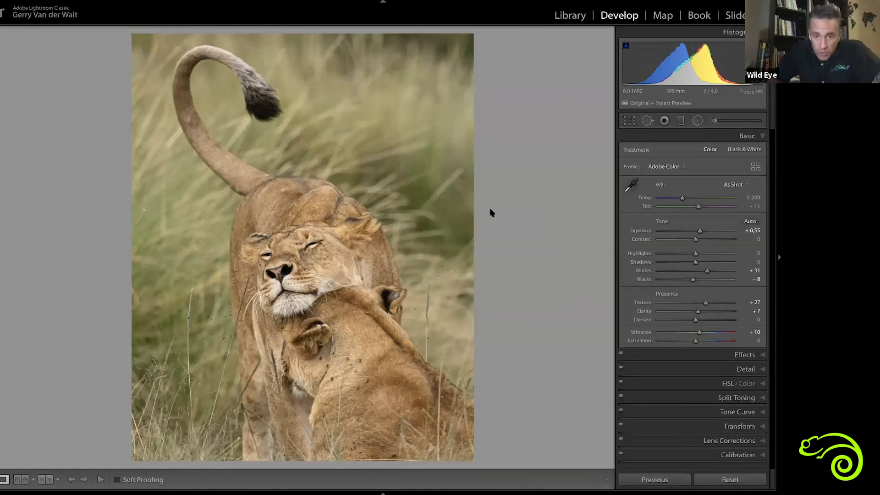
right_click(428, 211)
key(Escape)
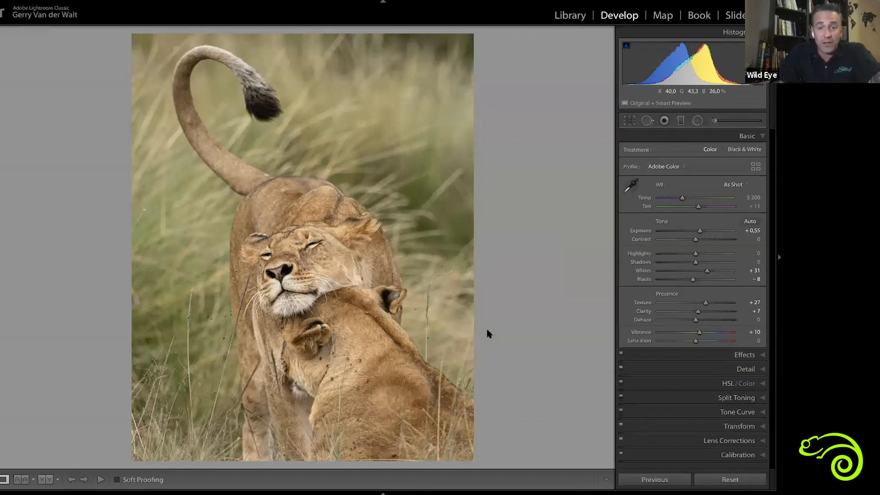
Compare the black-and-white edit _7290257-Edit.tif with the original color photo _7290257.ORF at full view, and return to the thumbnail overview
key(Right)
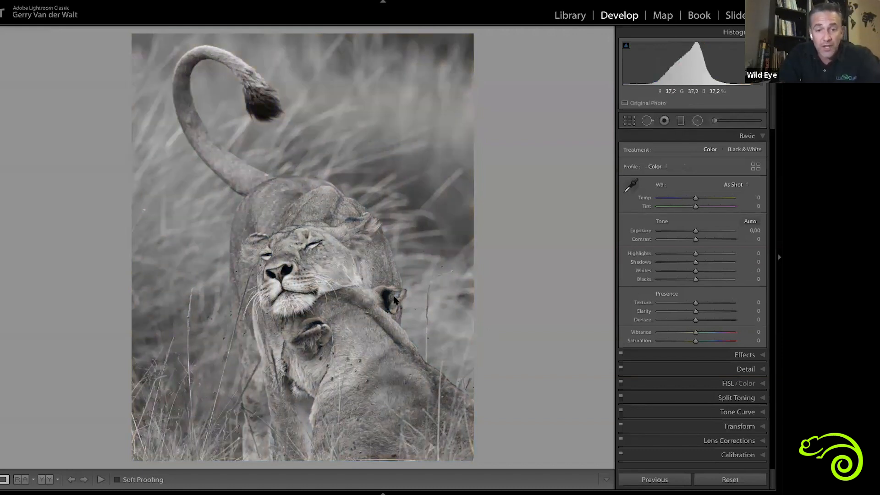
key(g)
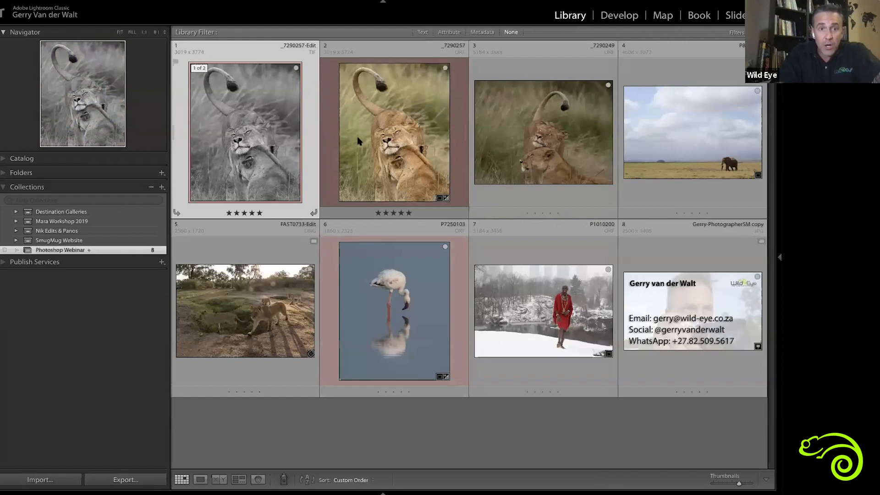
click(412, 140)
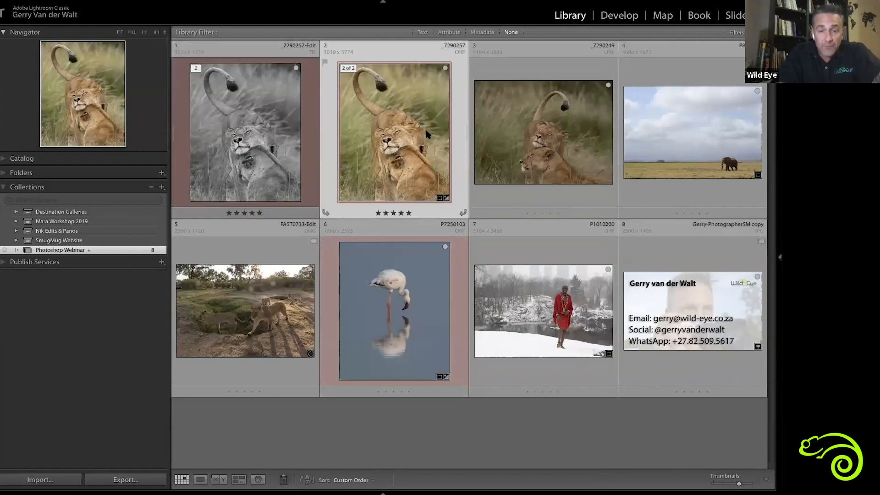
double_click(418, 143)
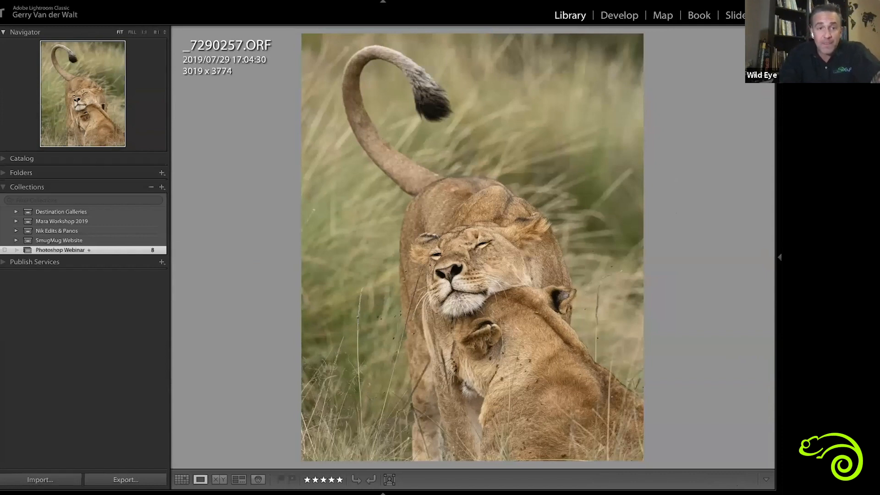
key(Right)
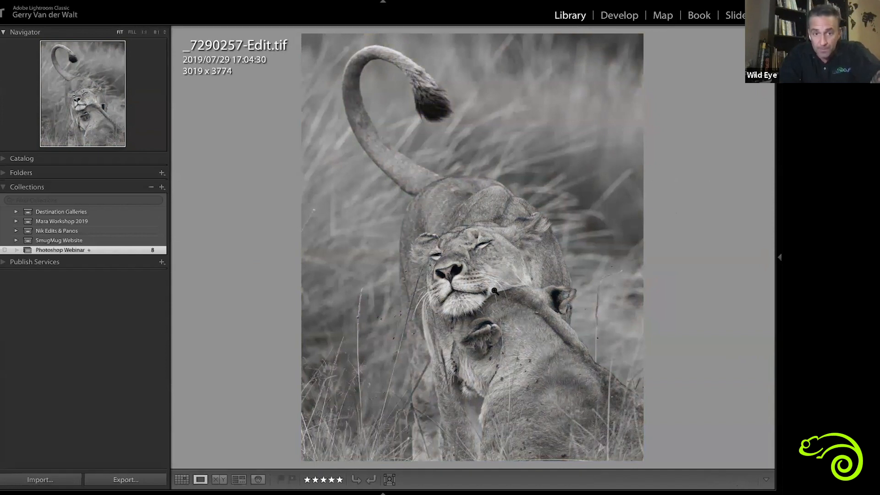
key(g)
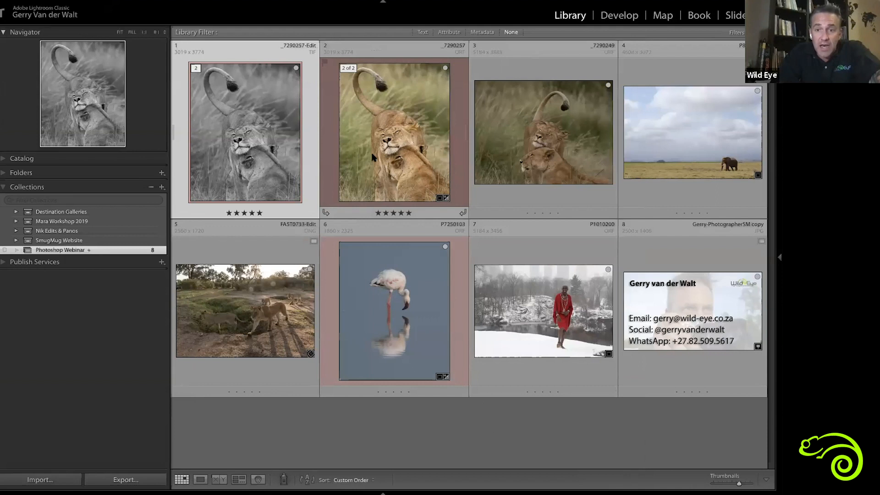
Develop the snow portrait P1010200.ORF with Exposure +0.60, Contrast +25, Whites +7, Blacks -19, Texture +33 and Vibrance +41
double_click(553, 330)
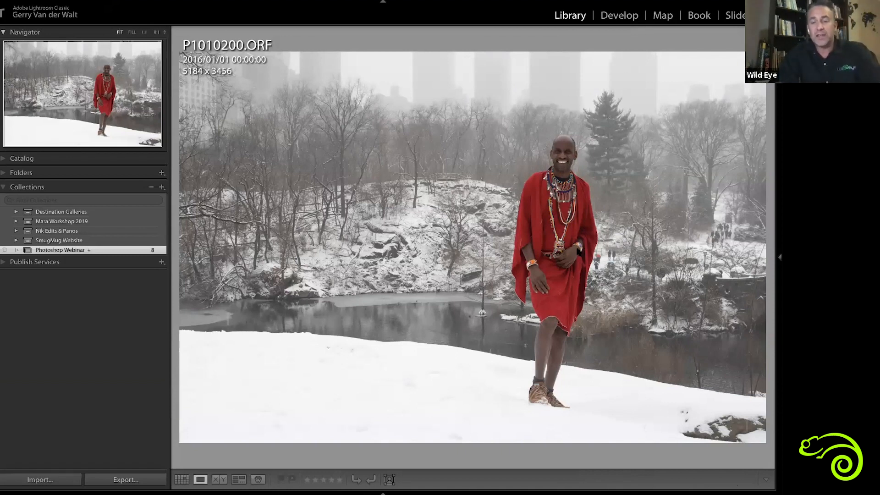
key(d)
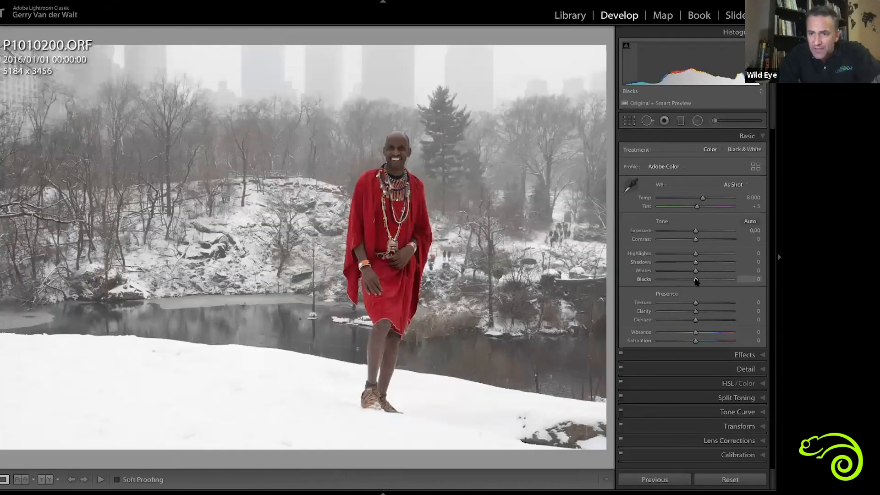
mouse_move(696, 281)
mouse_down()
mouse_move(688, 280)
mouse_move(700, 272)
mouse_up()
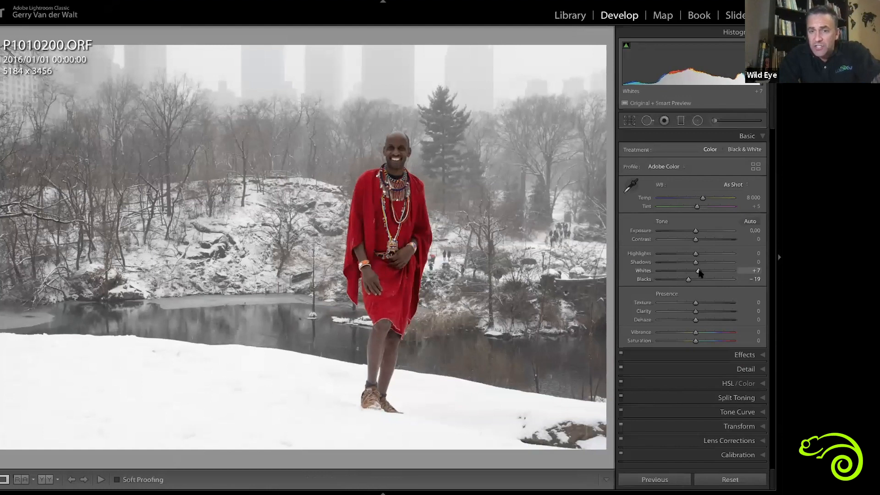
drag(706, 303, 709, 303)
drag(697, 333, 711, 333)
mouse_move(696, 240)
mouse_down()
mouse_move(706, 240)
mouse_move(700, 232)
mouse_up()
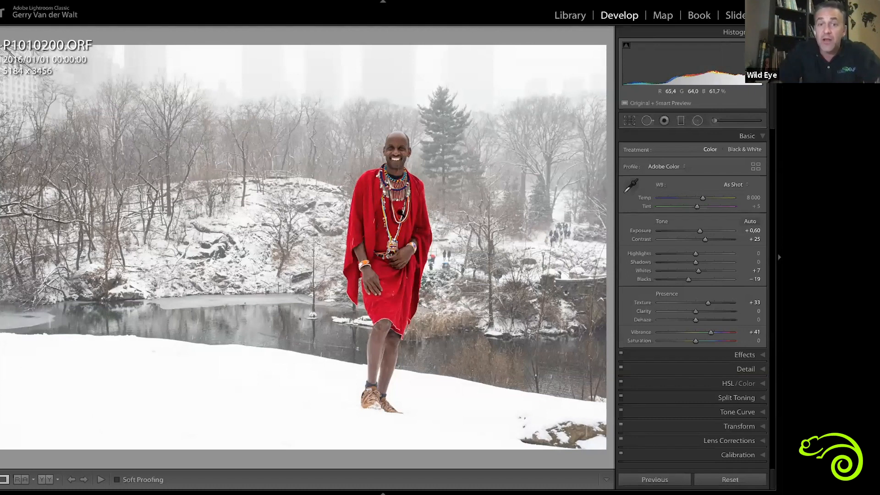
Set up an export of the snow portrait, replacing "Photoshop" in the custom file name with the subject's first name followed by ISAWESOME
right_click(390, 167)
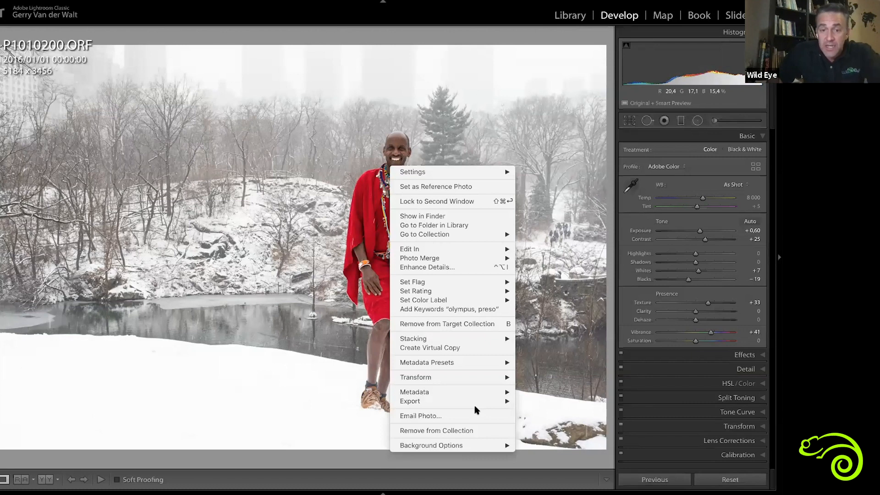
mouse_move(477, 403)
click(539, 375)
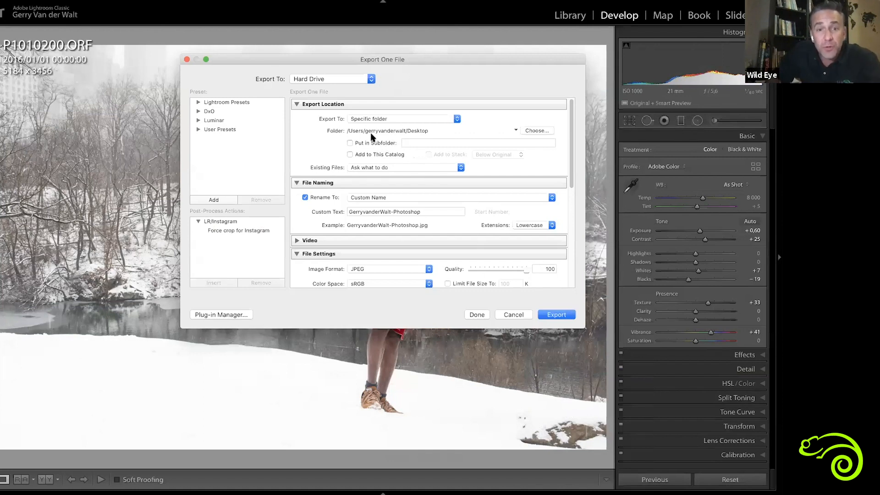
click(403, 212)
double_click(410, 212)
text(DicksonISAWESOME)
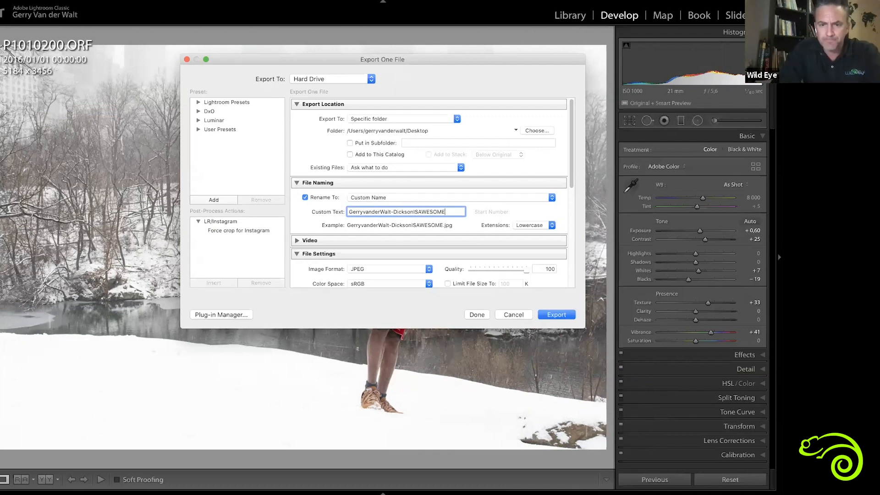
Review the remaining export settings and export the portrait to the desktop as a JPEG that opens in Adobe Photoshop 2020
scroll(474, 223, down, 5)
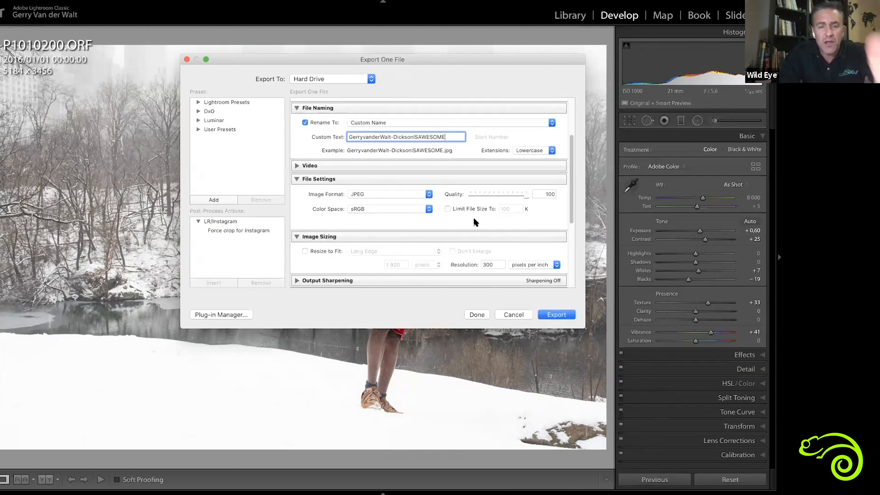
scroll(475, 220, down, 8)
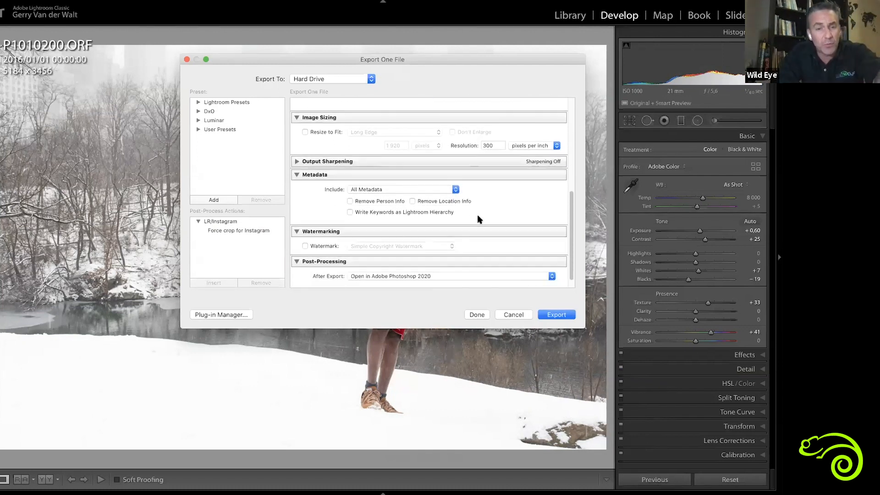
scroll(478, 219, down, 2)
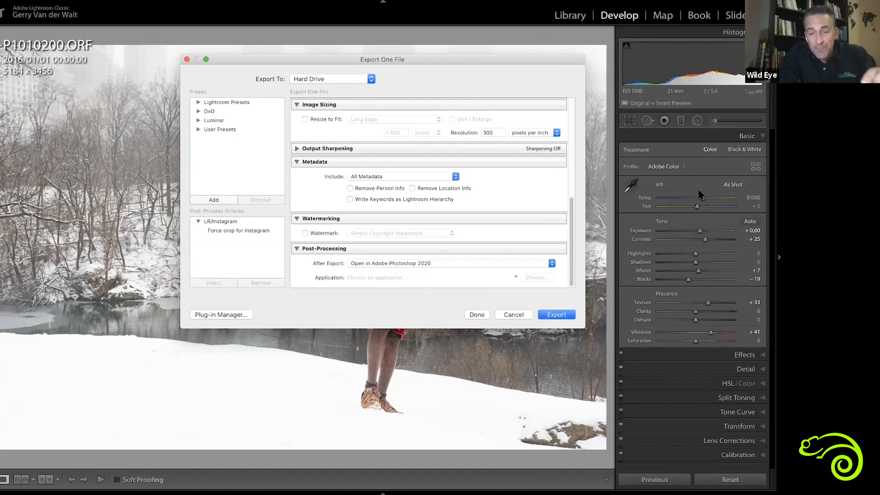
click(556, 314)
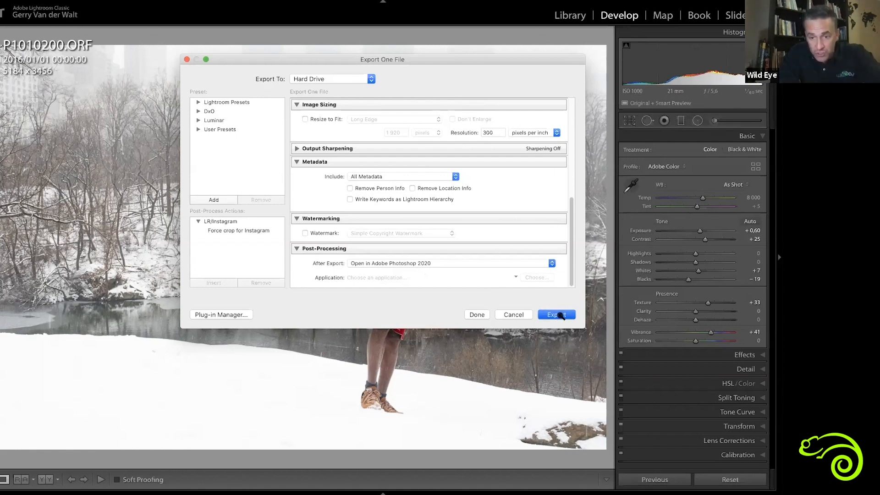
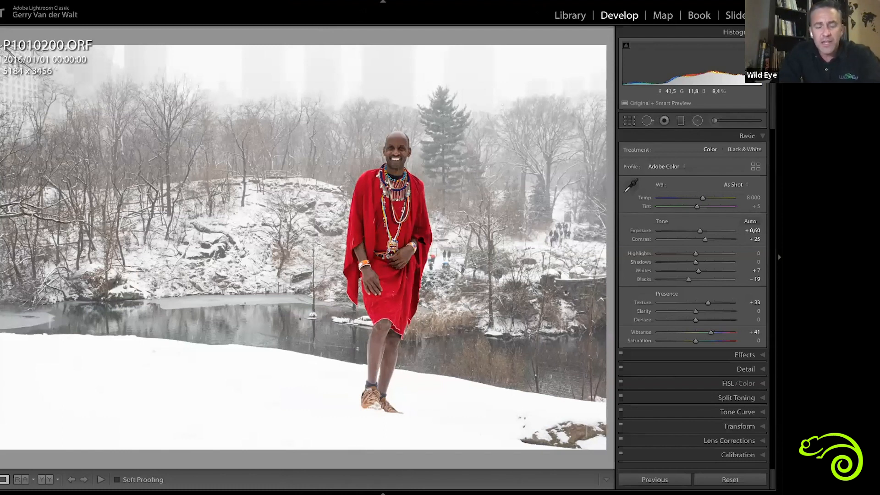
Inspect the uncropped lion photo _7290249.ORF close up and at full view, and open it in the Develop module
click(454, 215)
key(g)
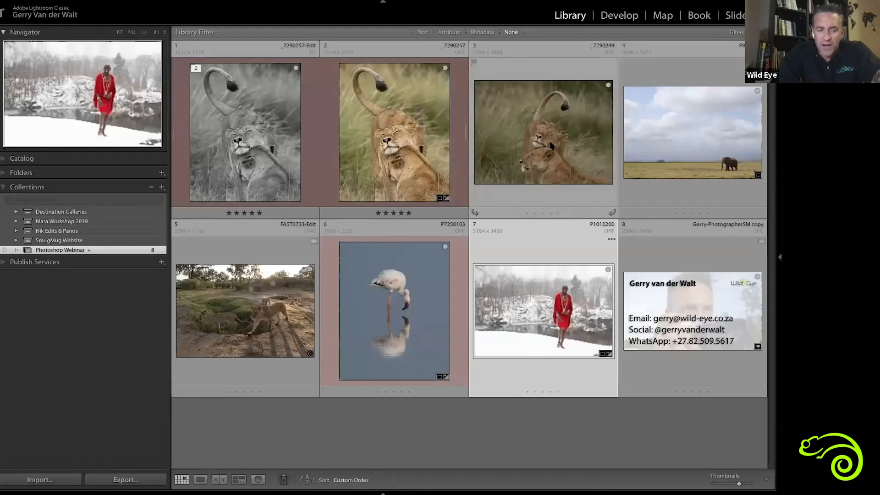
click(532, 152)
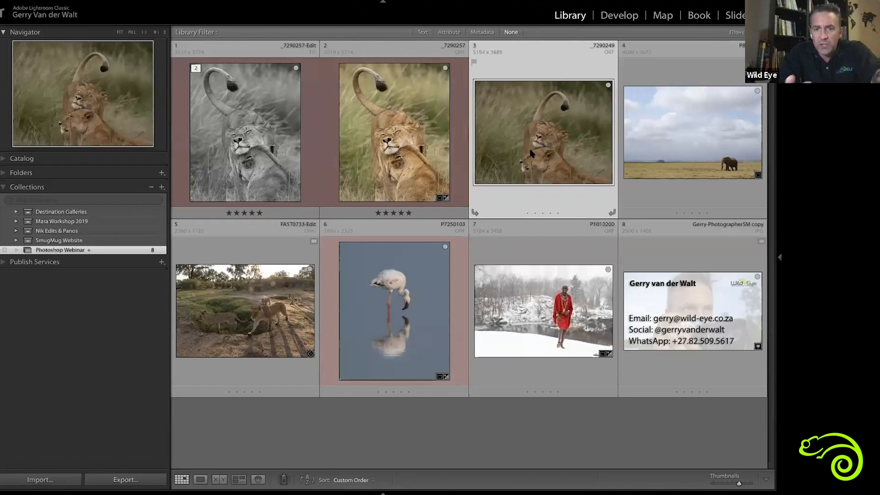
double_click(531, 153)
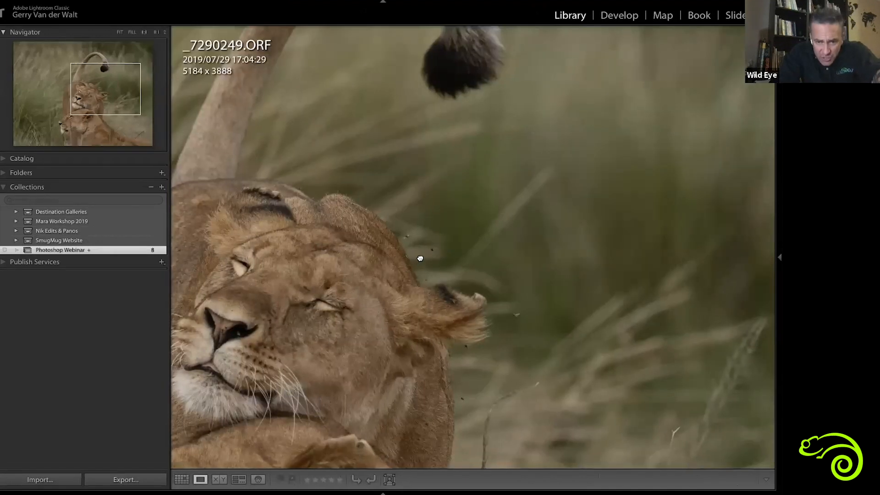
click(467, 244)
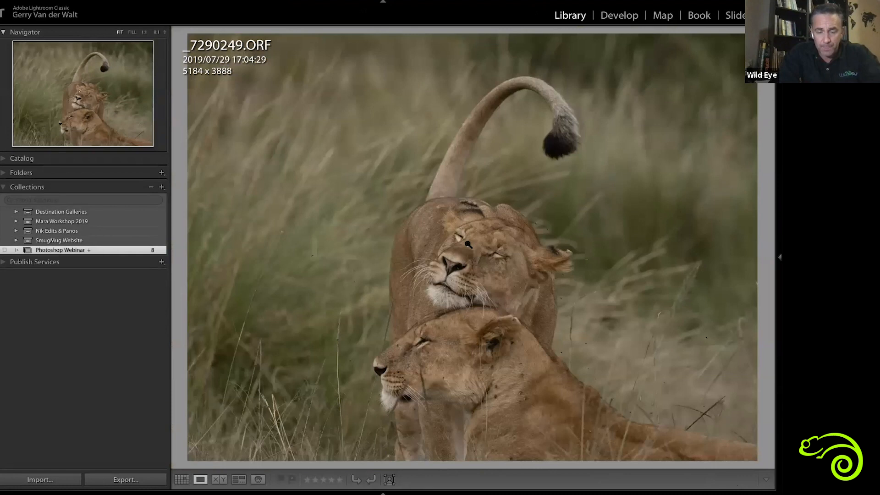
key(d)
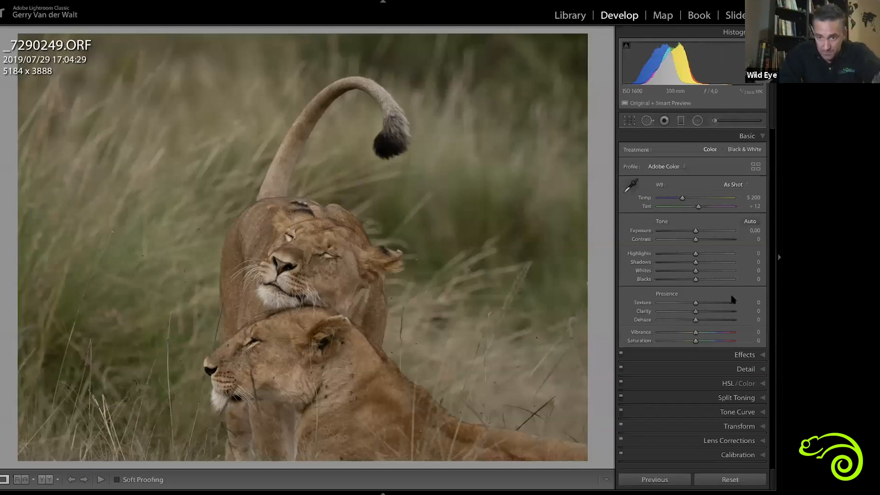
Try Exposure +0.05, Shadows +24, Whites +71 and Blacks -18 on the lion photo, and reset the tonal adjustments
drag(696, 279, 698, 233)
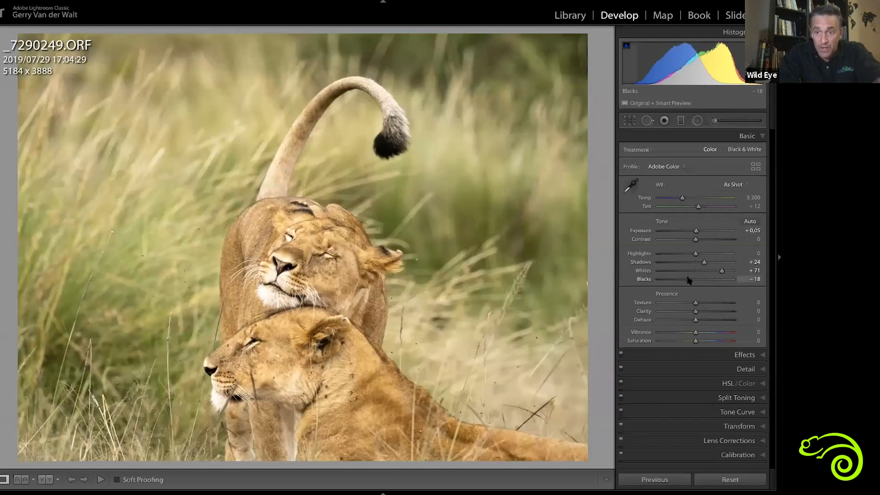
double_click(722, 271)
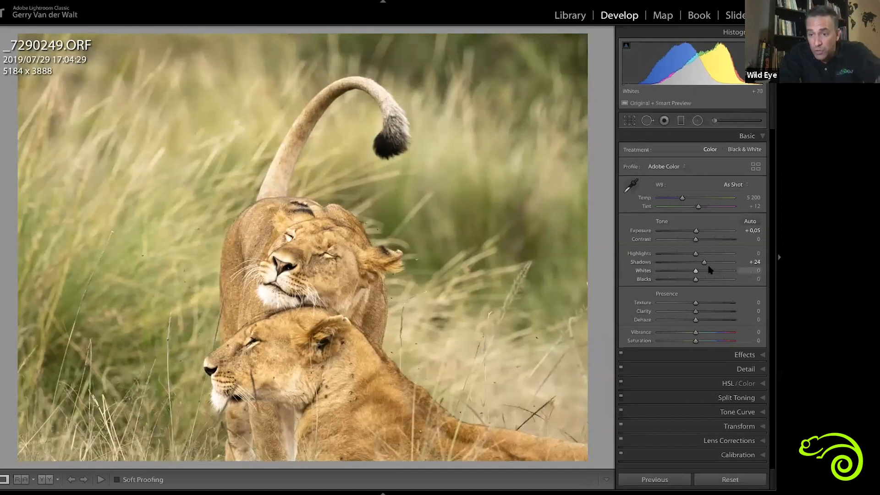
double_click(705, 263)
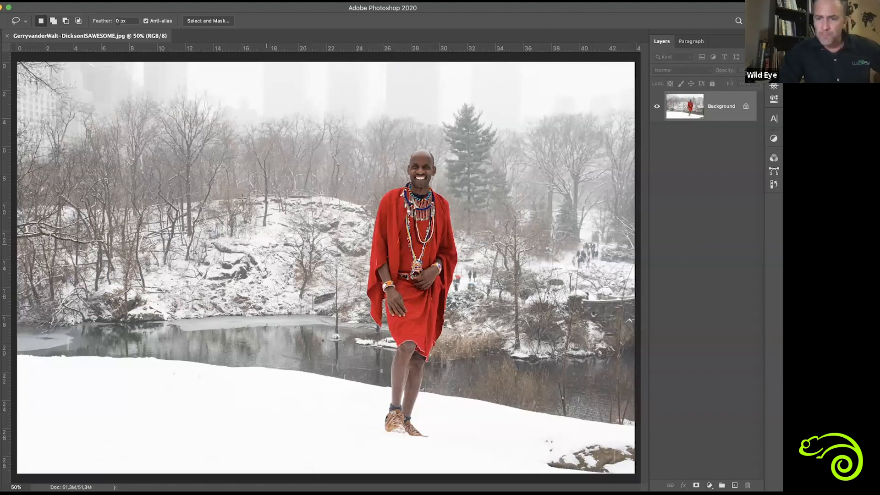
Close the snow portrait and open the raw file _7290249.ORF from the Photoshop folder on the desktop
click(7, 36)
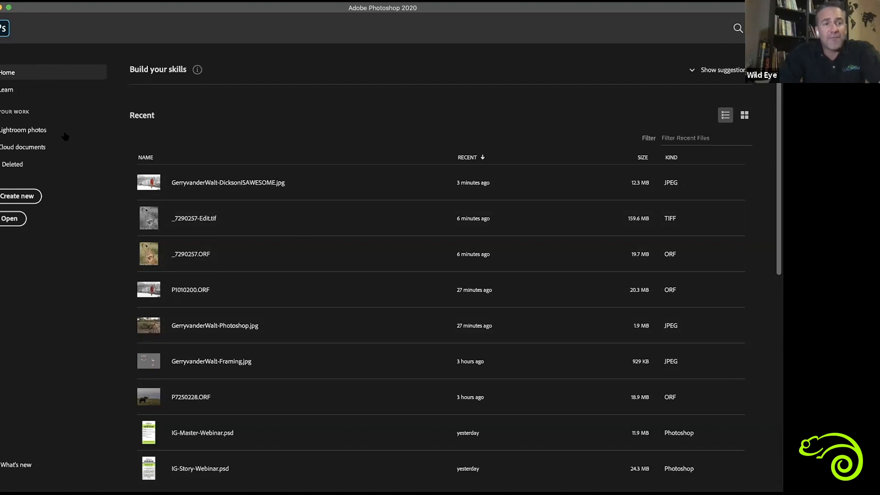
click(56, 1)
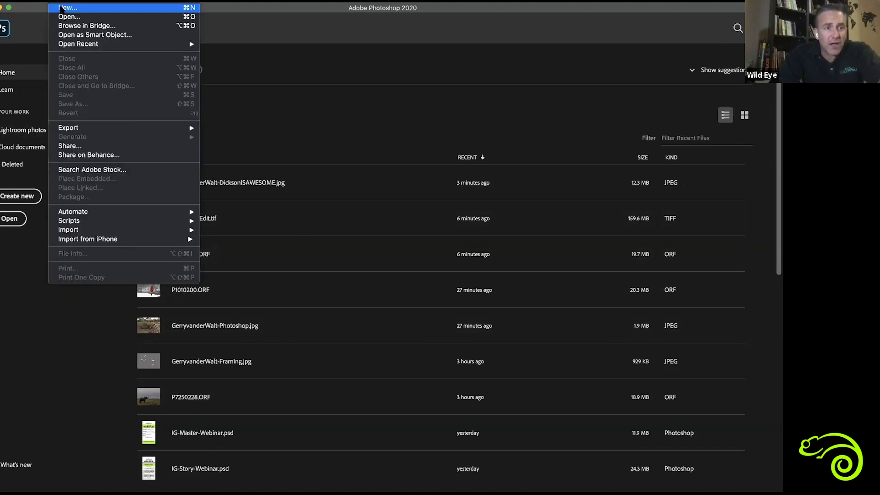
click(63, 17)
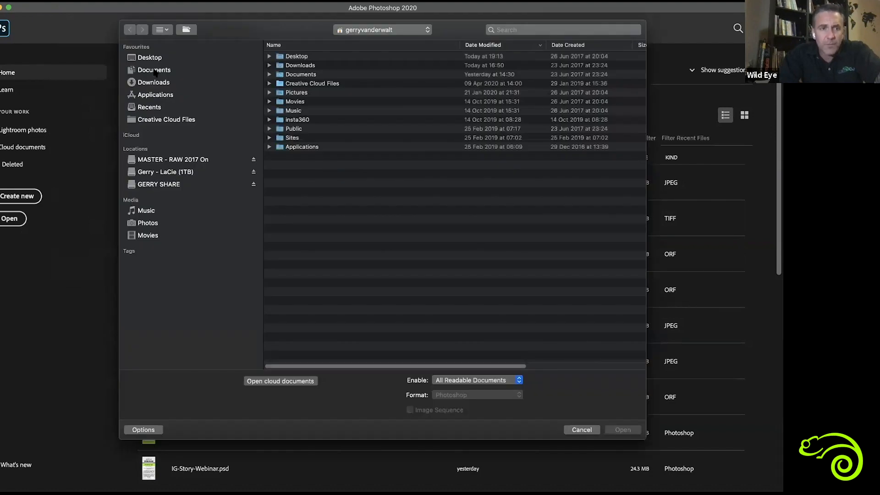
click(150, 58)
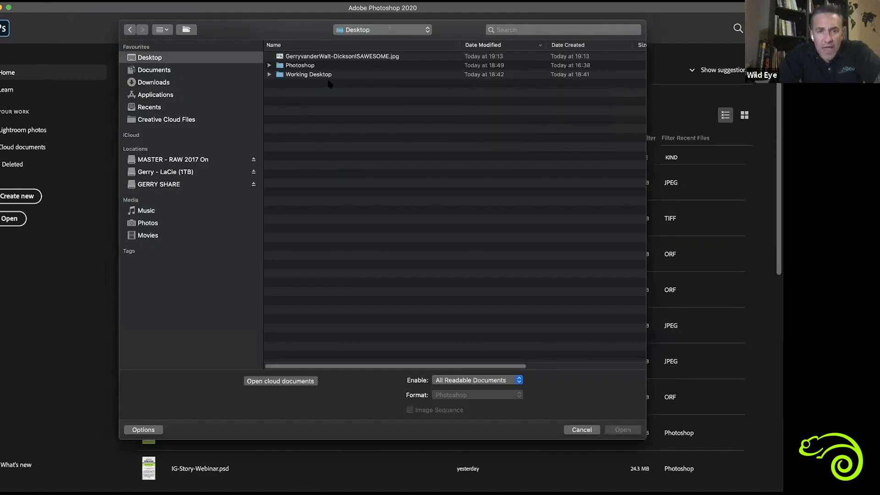
double_click(302, 66)
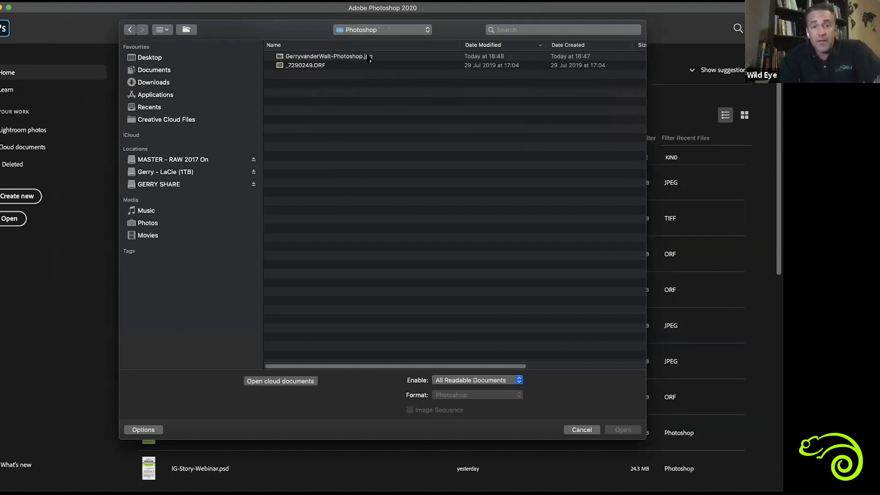
click(308, 65)
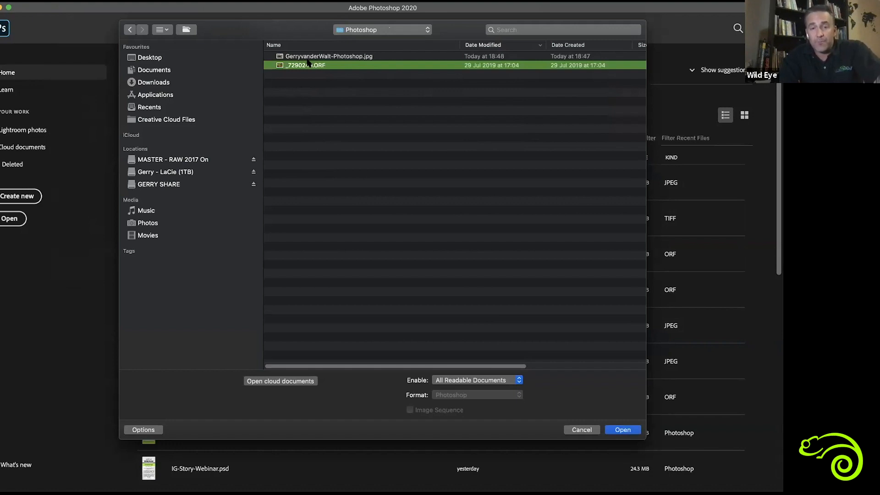
double_click(308, 65)
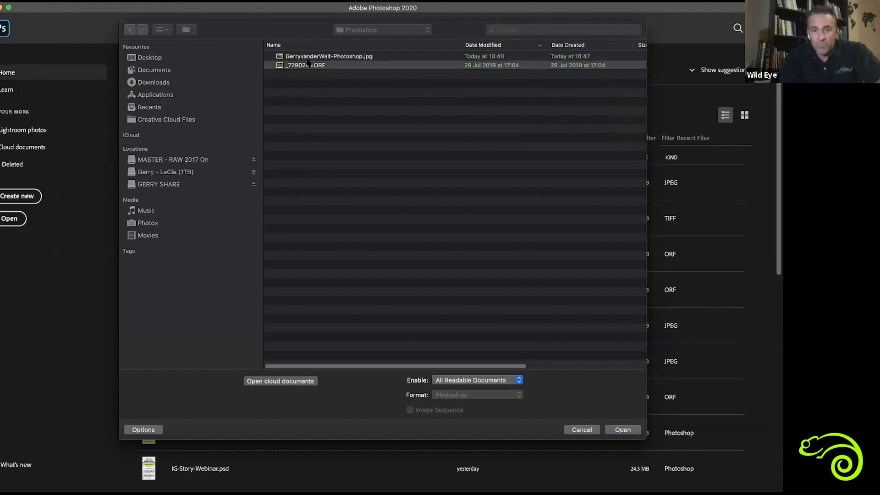
click(308, 66)
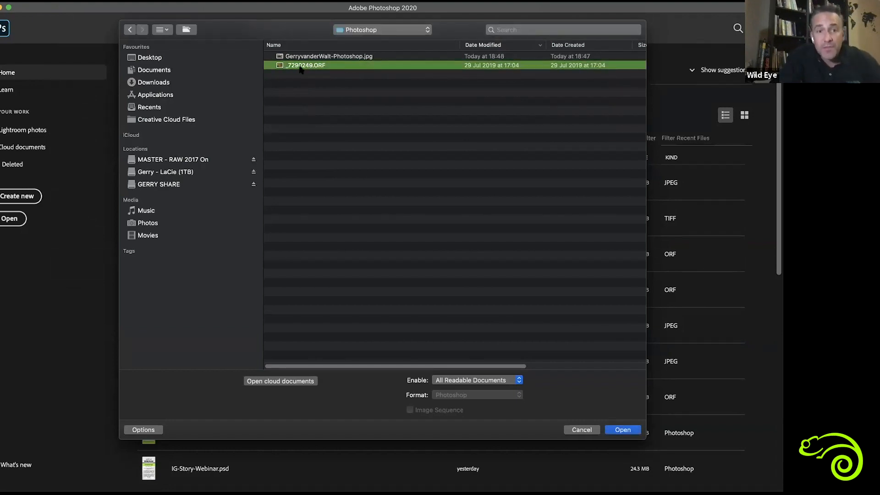
click(614, 430)
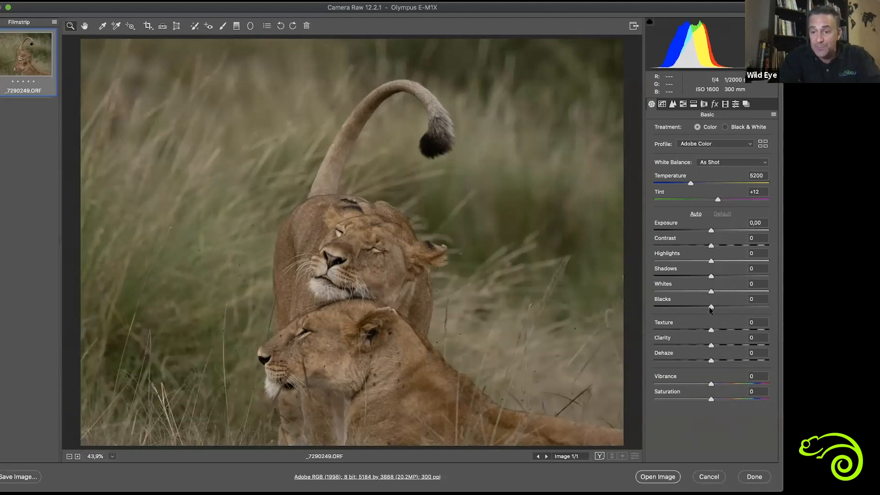
Set Whites +27, Blacks +13, Exposure +0.75 and Dehaze +23 on the lion raw file, and finish without opening the image
key(alt)
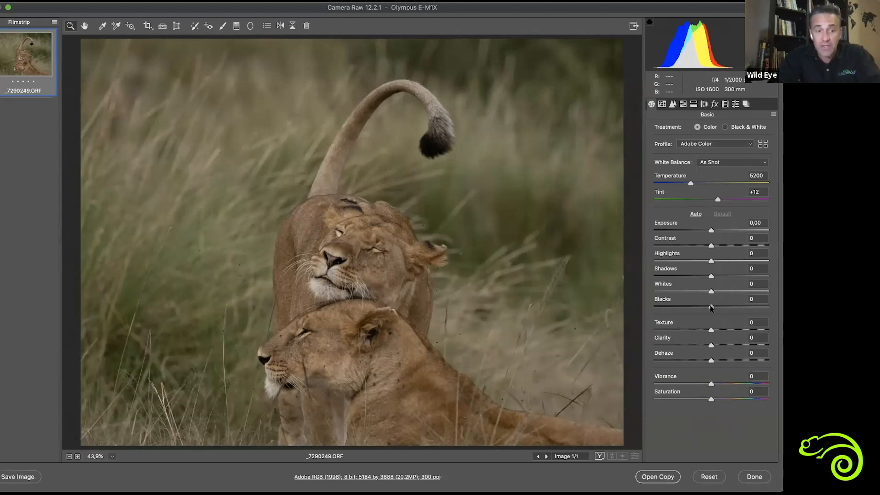
drag(702, 306, 725, 290)
key(alt)
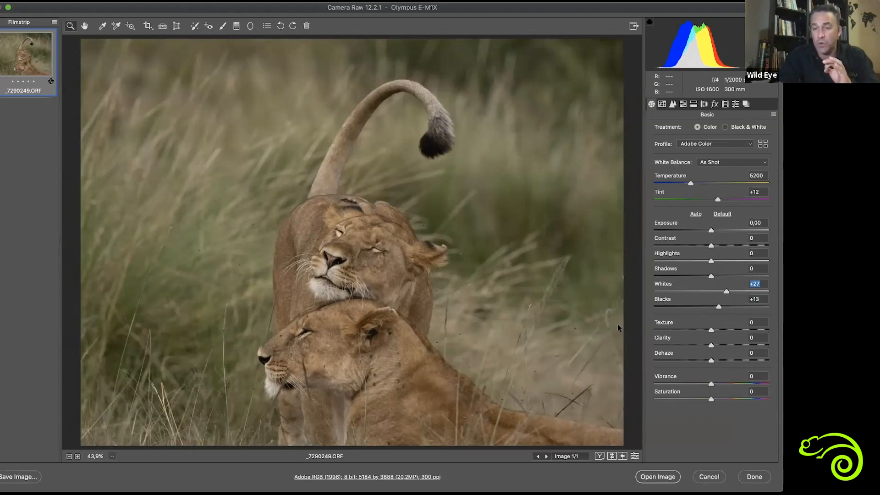
click(720, 229)
click(724, 360)
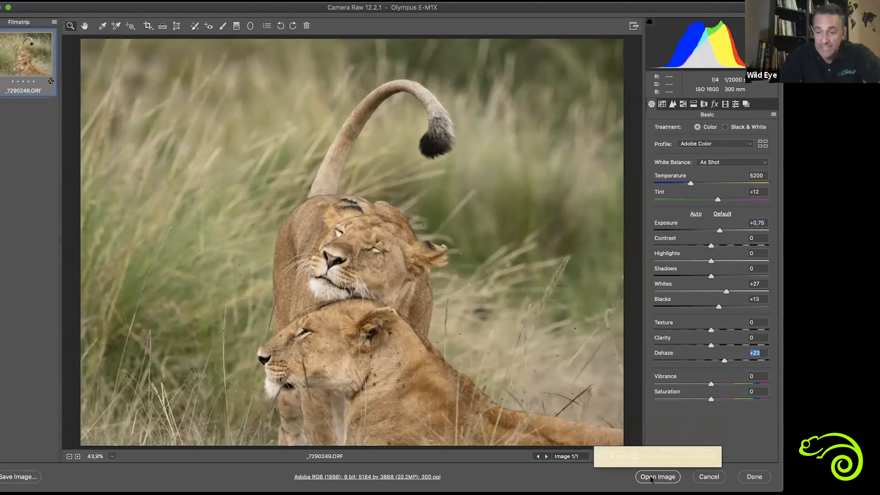
click(754, 477)
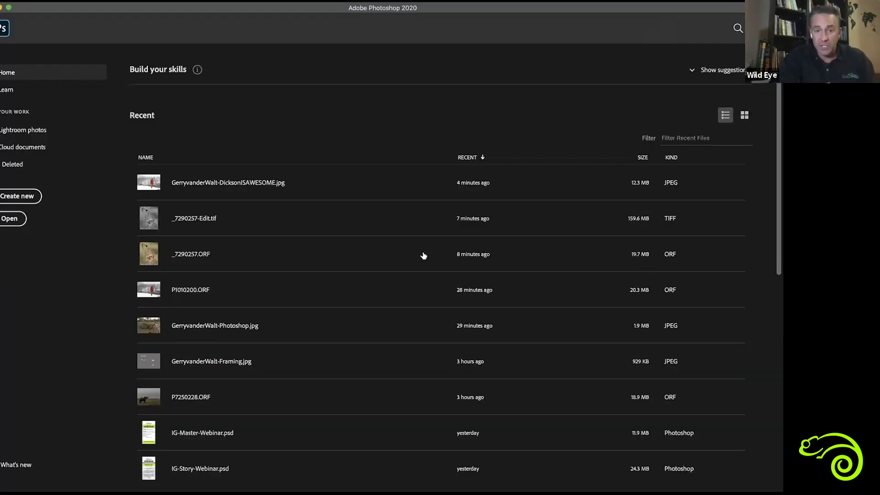
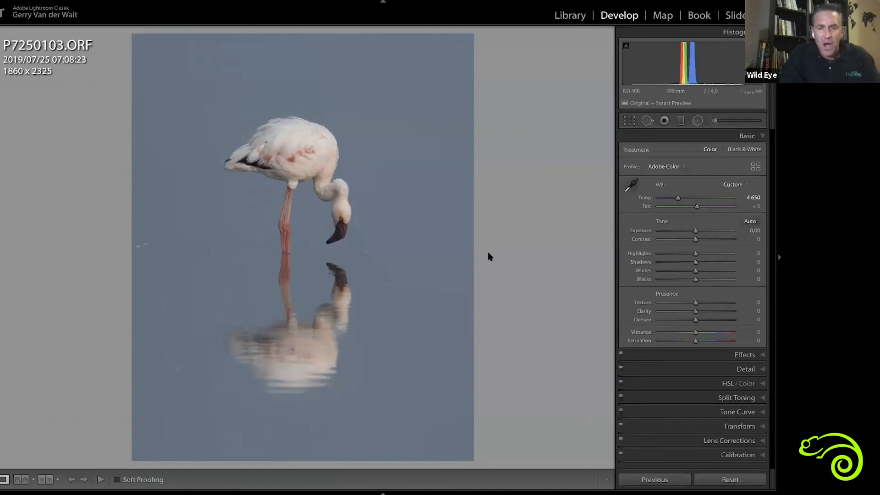
In Lightroom Classic, display the lion pride photo FA5T0733-Edit.dng in Library Loupe view and bring up its export settings
key(g)
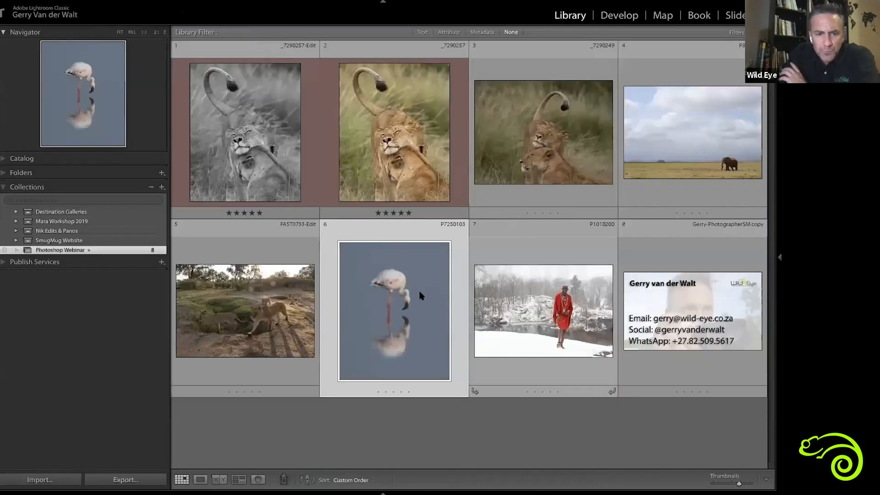
key(e)
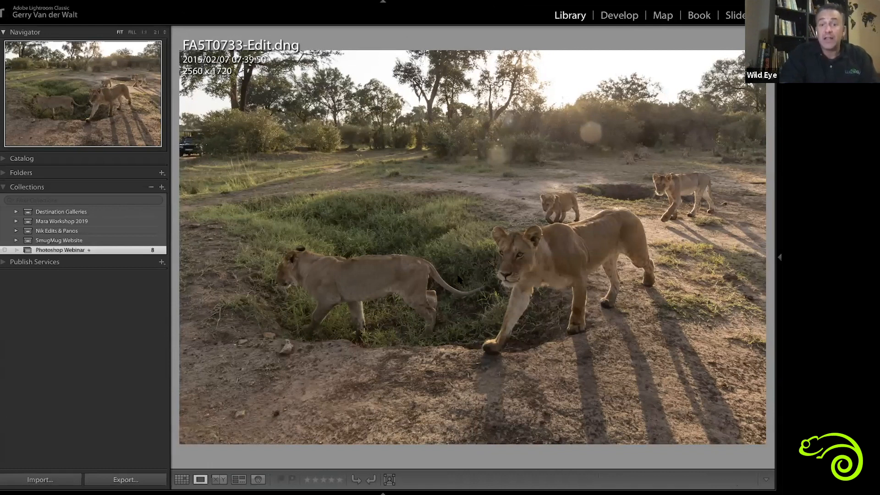
right_click(458, 279)
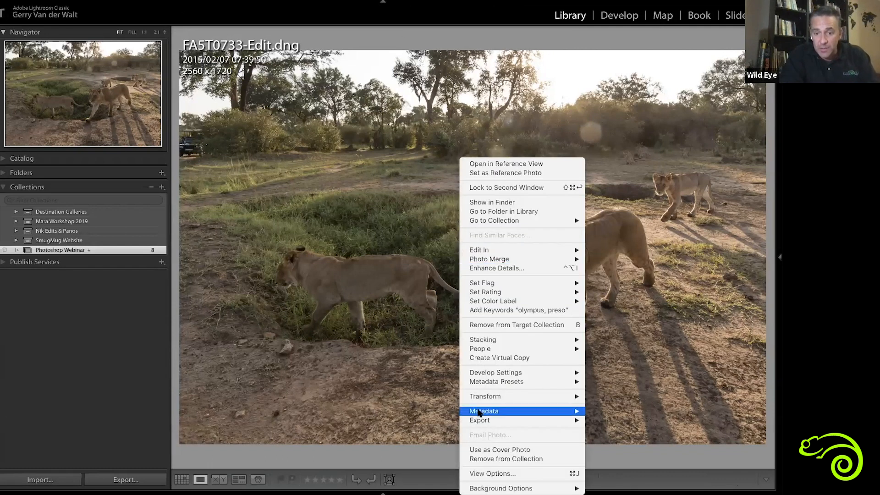
mouse_move(477, 421)
click(605, 374)
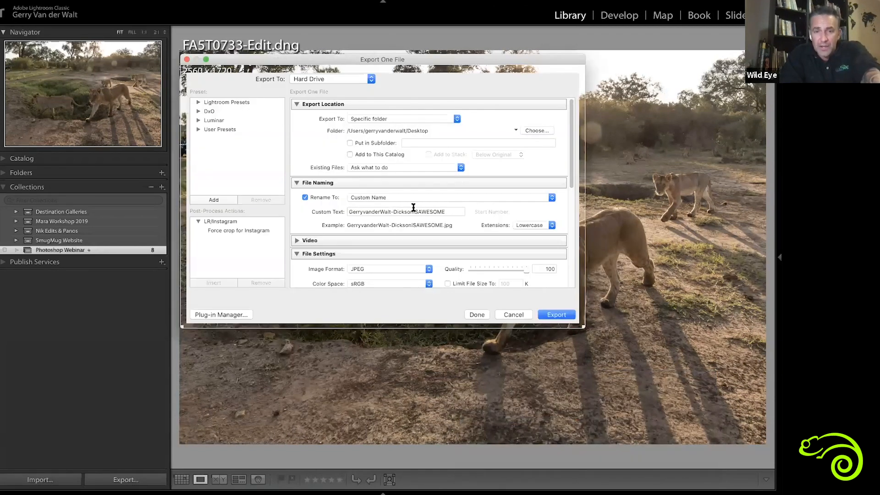
Change the ending of the custom file name to LionsRock and export the photo as a JPEG that opens in Adobe Photoshop 2020
click(424, 211)
double_click(420, 211)
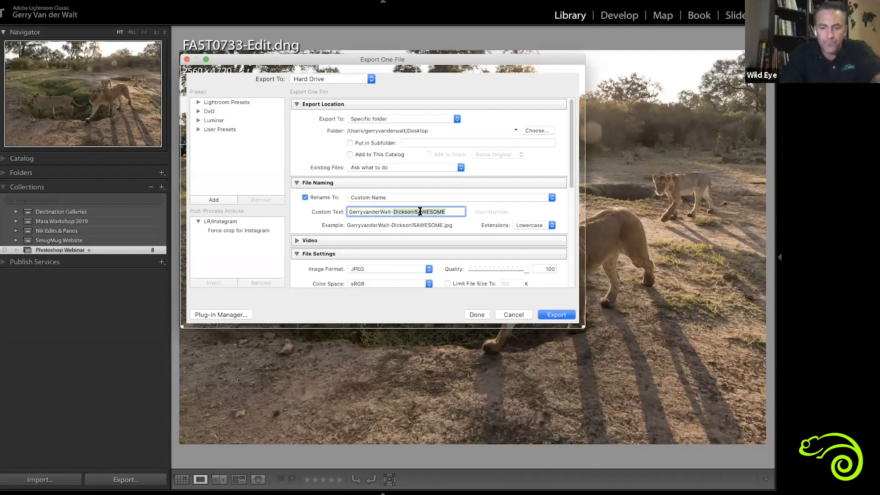
text(Lios)
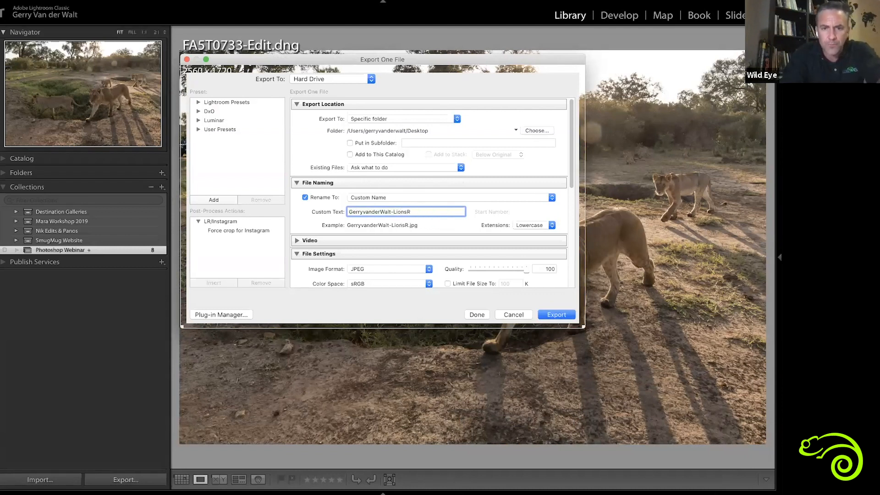
scroll(382, 260, down, 10)
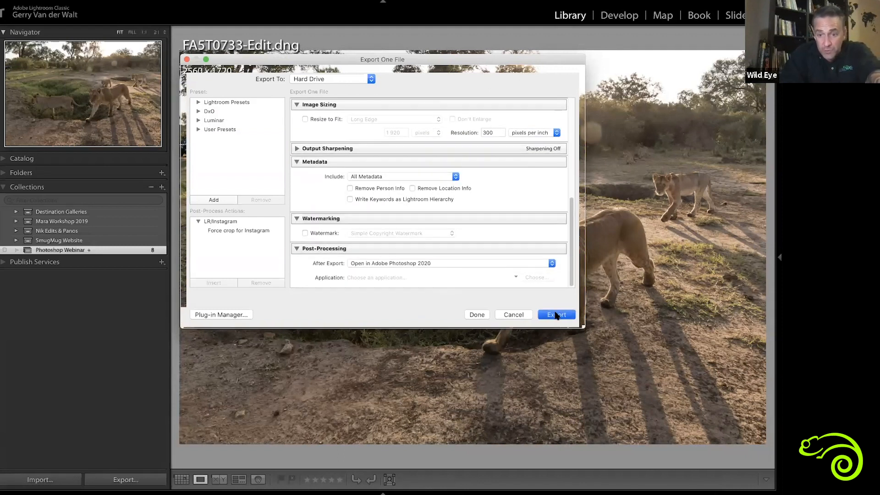
click(556, 313)
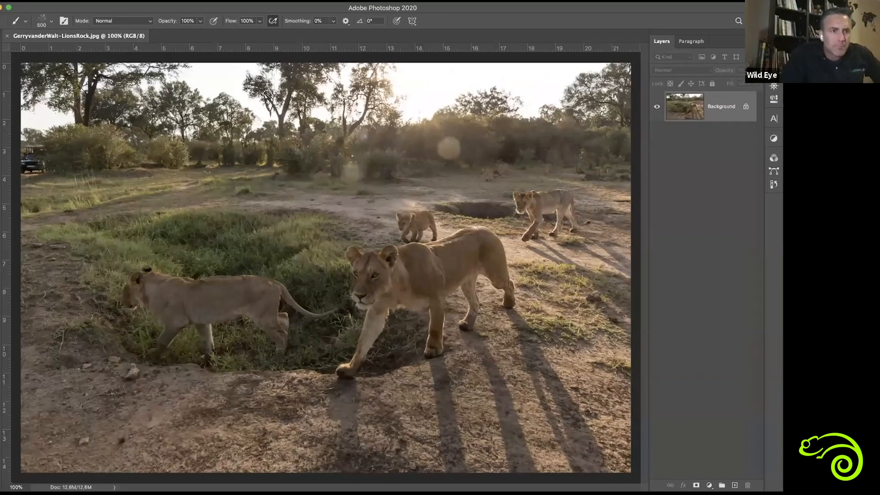
Lasso the safari vehicle at the photo's left edge and replace it with a fill matching the surrounding bushes
key(v)
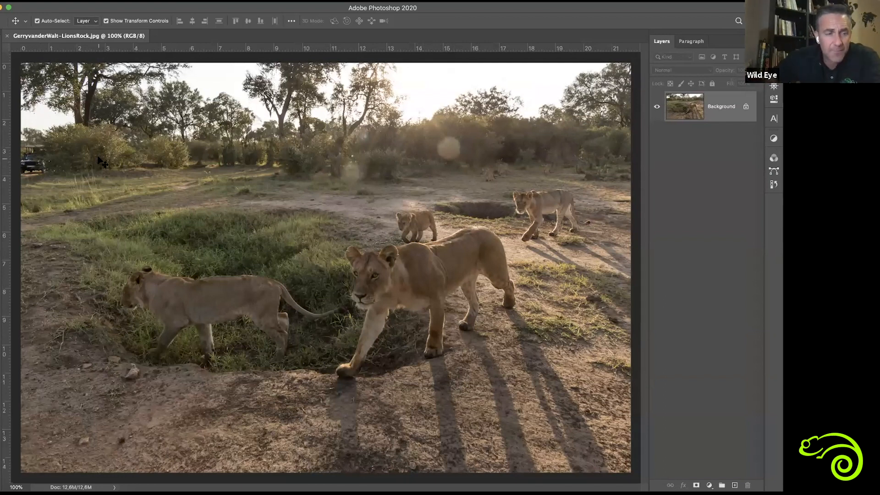
key(l)
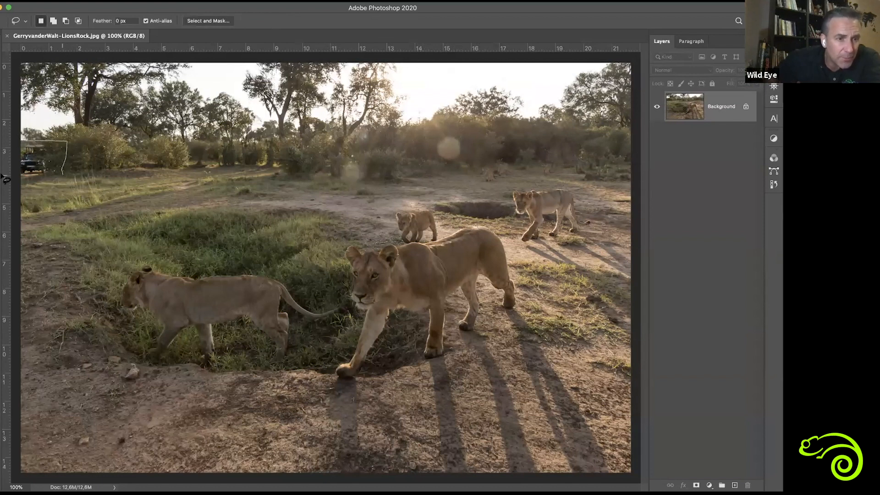
key(super+d)
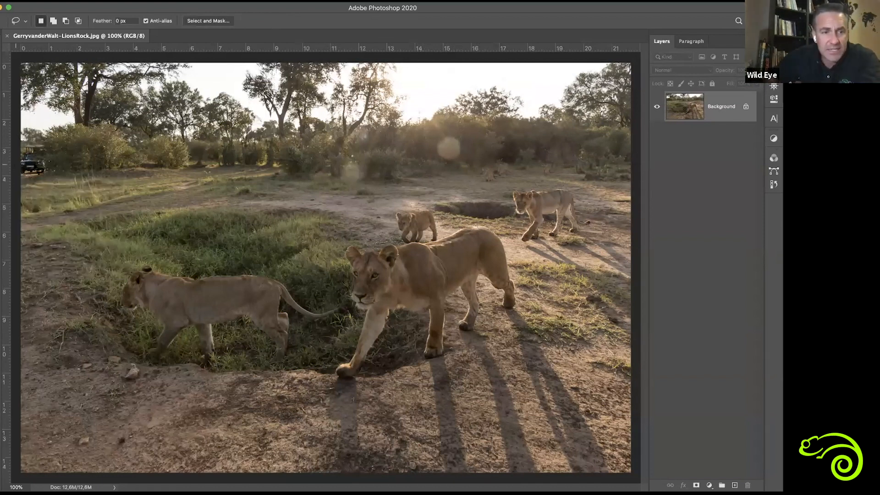
key(super+shift+d)
key(shift+BackSpace)
click(396, 152)
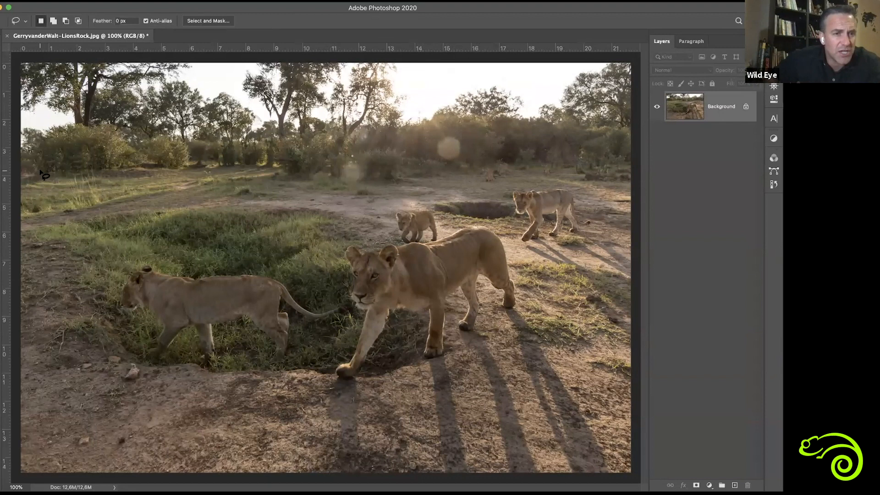
Inspect the filled vehicle area close up, undo back to the lasso selection, and fill over the vehicle again
scroll(43, 175, up, 10)
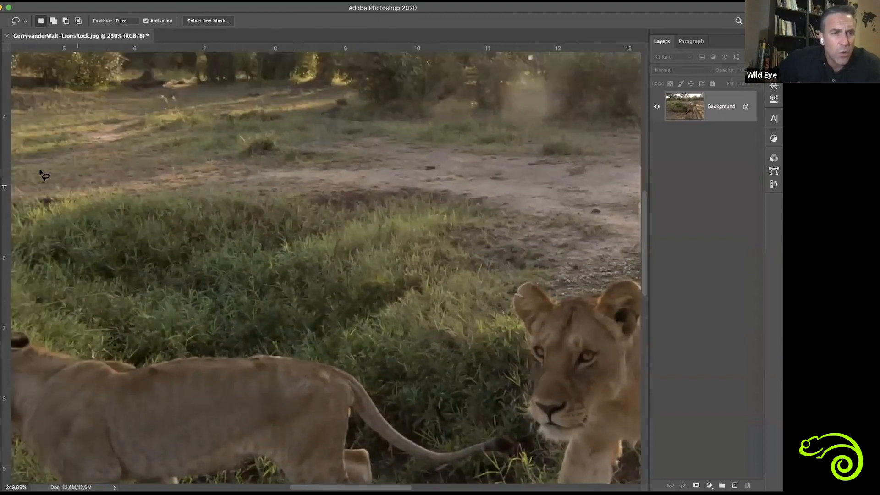
scroll(40, 172, up, 5)
scroll(40, 173, left, 9)
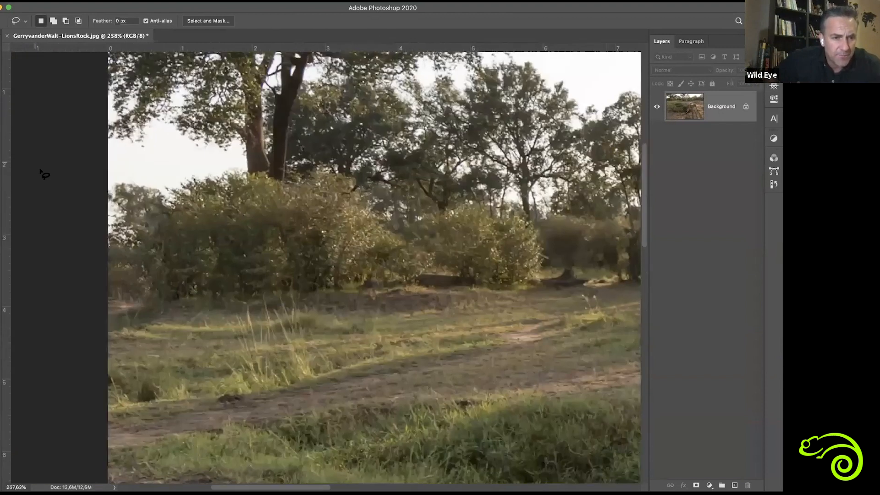
scroll(44, 175, up, 8)
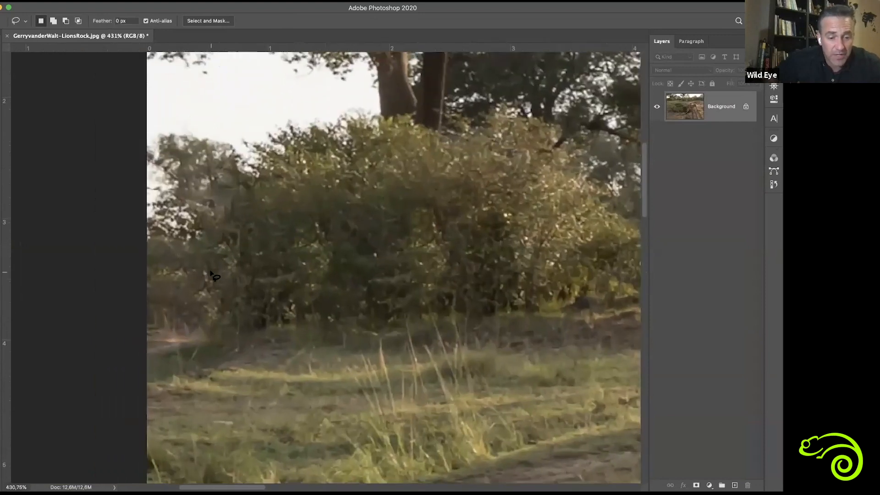
key(super+z)
key(super+z)
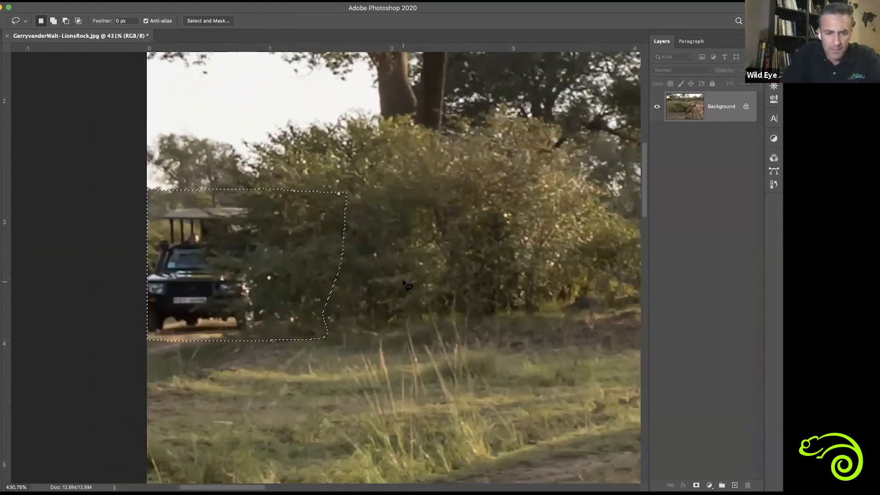
key(shift+BackSpace)
key(Return)
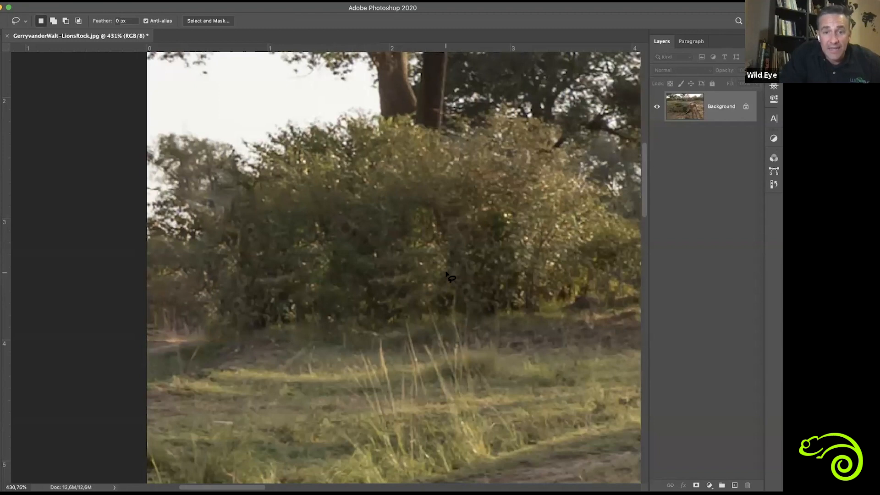
Try a lasso selection around the large round lens flare in the bushes above the small cub, and clear it
scroll(453, 272, down, 5)
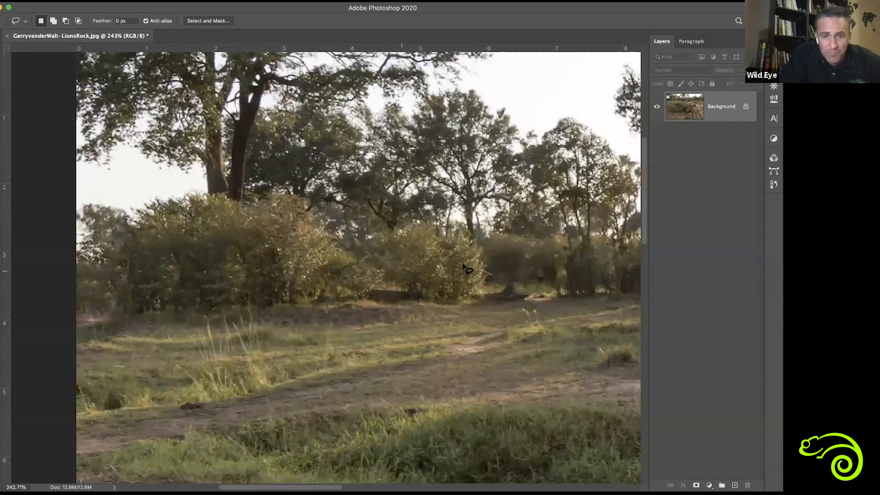
scroll(465, 270, right, 10)
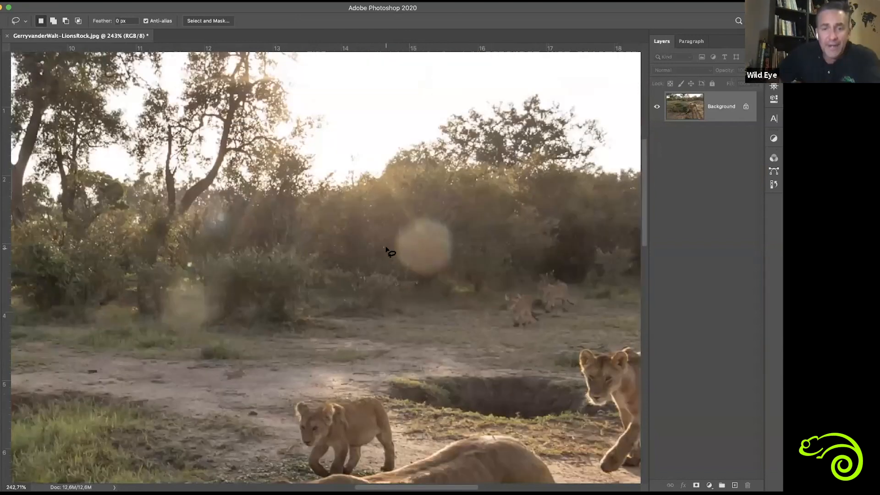
mouse_move(402, 281)
mouse_down()
mouse_move(467, 269)
mouse_move(474, 246)
mouse_up()
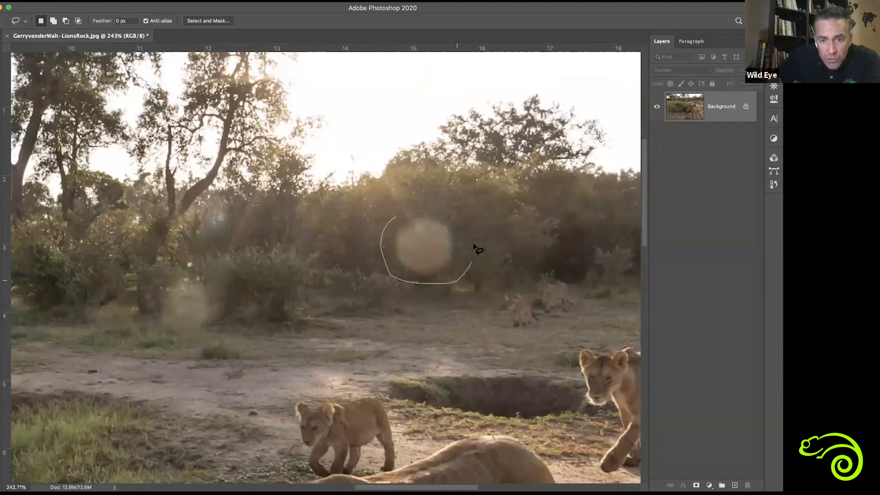
drag(418, 204, 419, 203)
key(super+d)
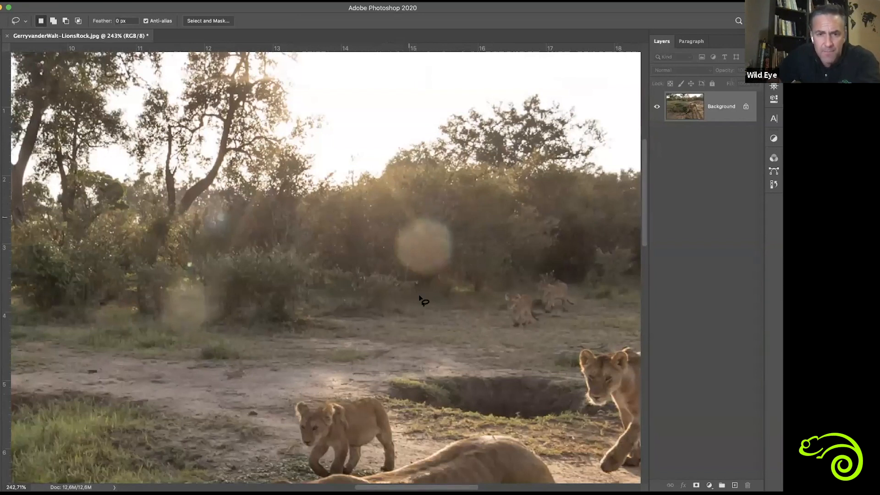
Lasso the large round lens flare in the bushes, replace it with a Content-Aware fill, and clear the selection
mouse_move(380, 228)
mouse_down()
mouse_move(461, 284)
mouse_move(470, 213)
mouse_up()
key(shift+BackSpace)
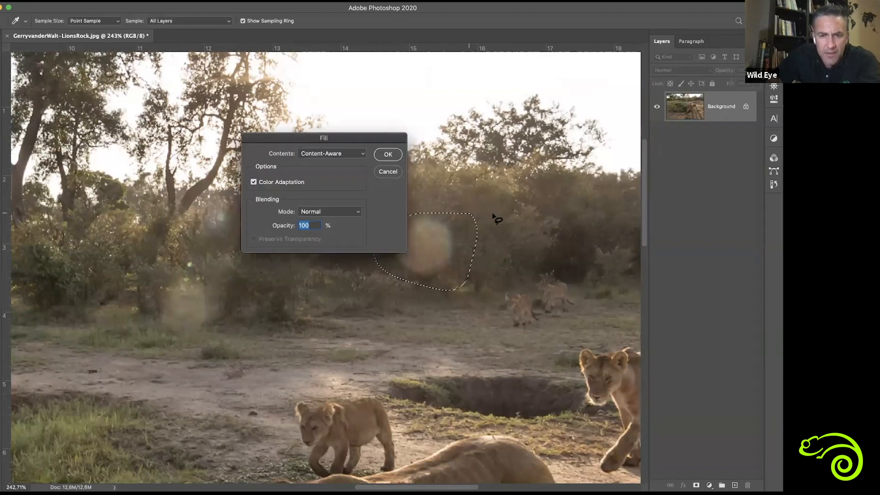
key(Return)
key(super+d)
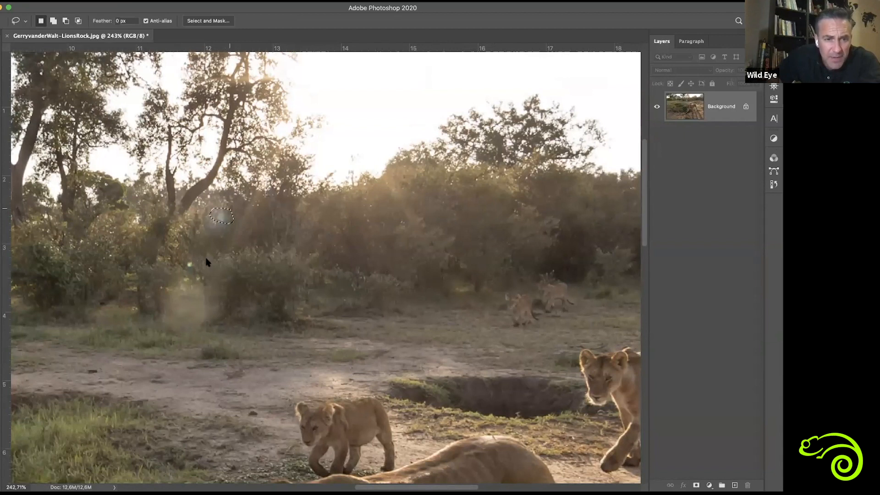
Remove the small flare beside the tree trunk and the hazy flare in the bushes below it with Content-Aware fills
key(shift+BackSpace)
key(Return)
mouse_move(199, 258)
mouse_down()
mouse_move(167, 321)
mouse_move(220, 315)
mouse_up()
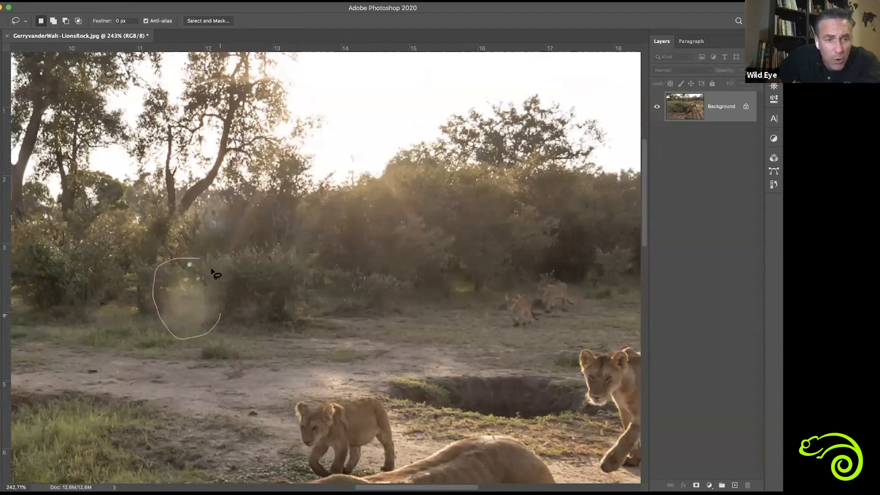
drag(210, 271, 207, 264)
key(shift+BackSpace)
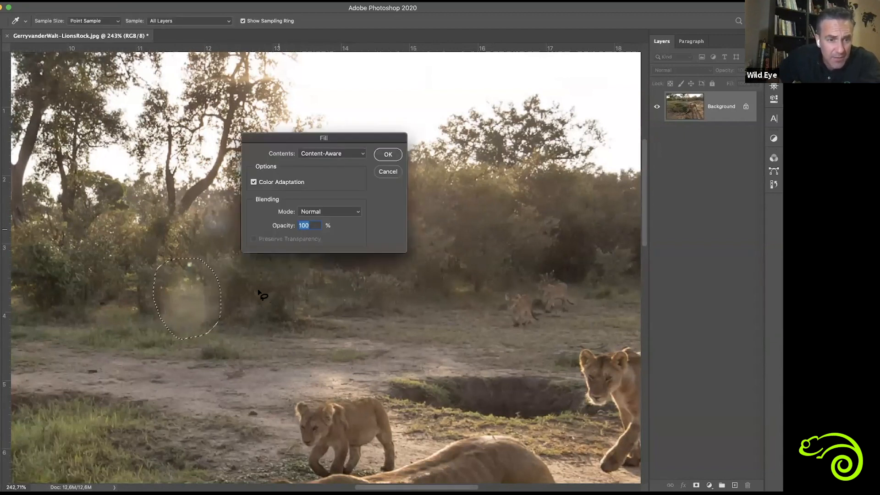
key(Return)
key(super+d)
Examine the retouched photo as a whole, then look closely at the front lioness and the cubs behind her
scroll(247, 302, down, 2)
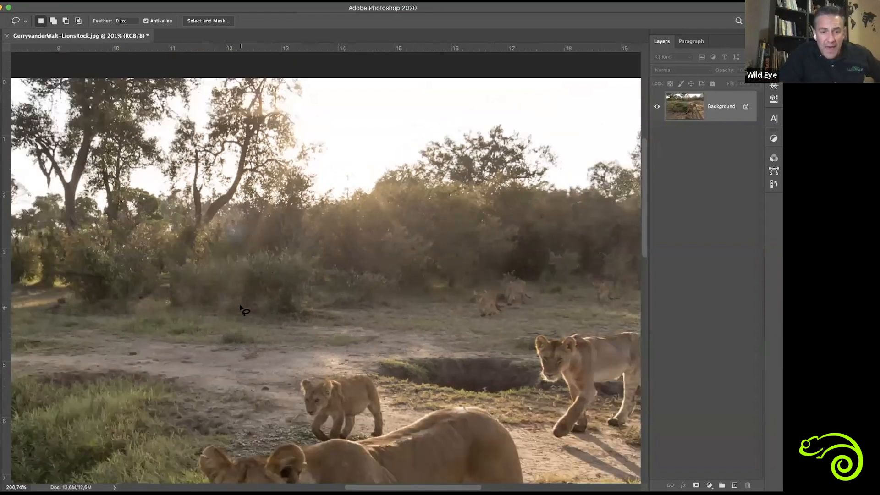
scroll(243, 310, down, 5)
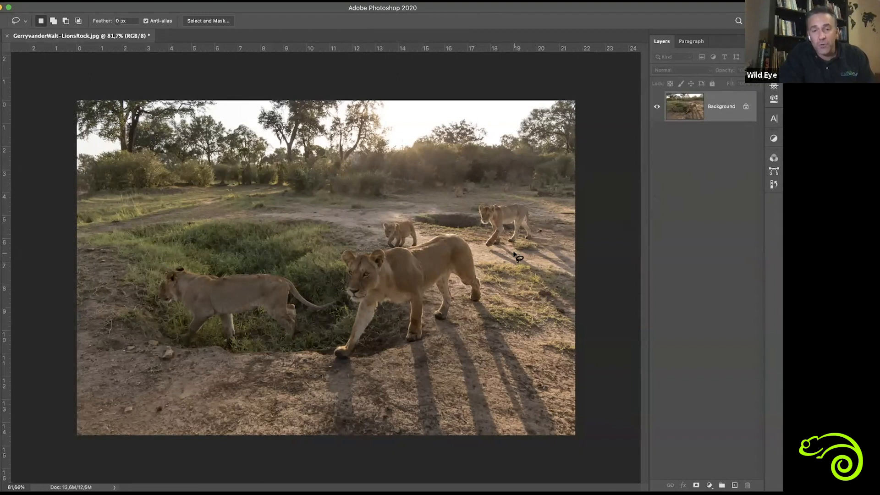
scroll(516, 254, up, 1)
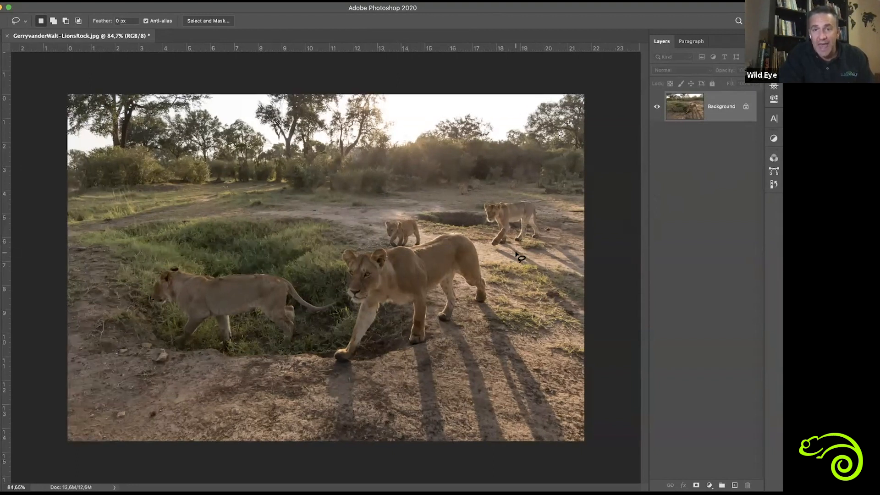
scroll(516, 255, up, 10)
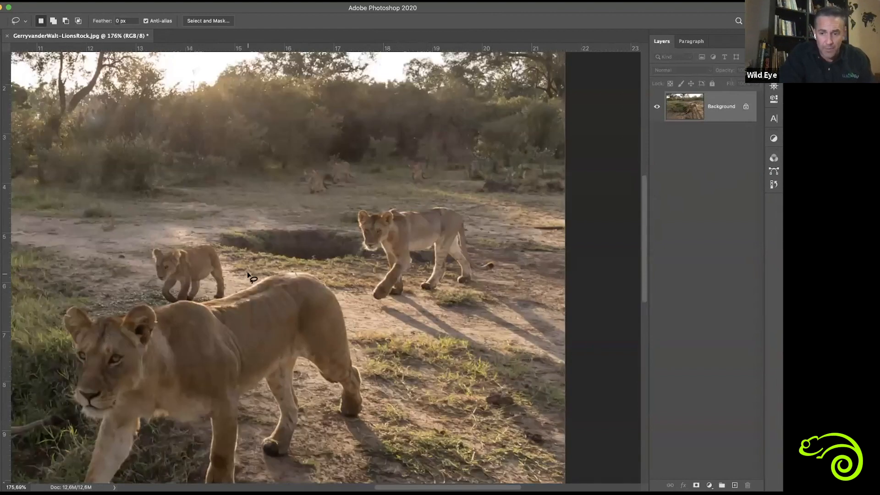
scroll(255, 293, up, 1)
scroll(255, 294, left, 3)
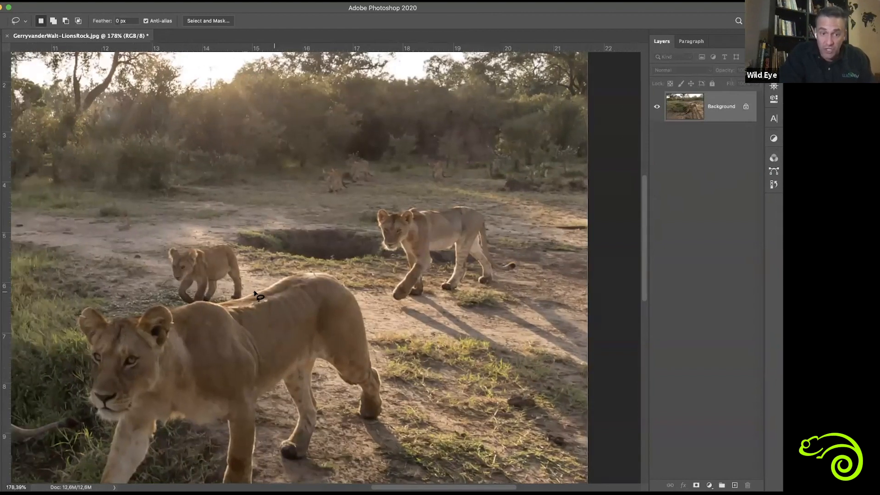
scroll(255, 294, up, 4)
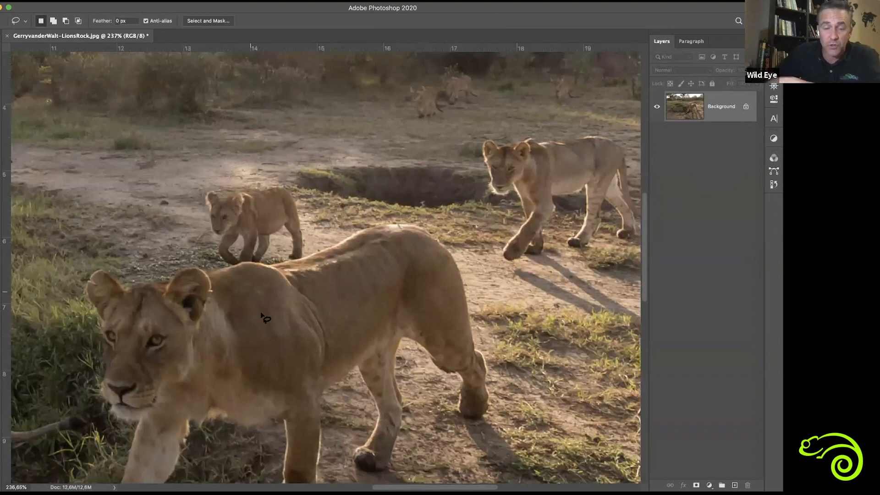
scroll(324, 207, left, 2)
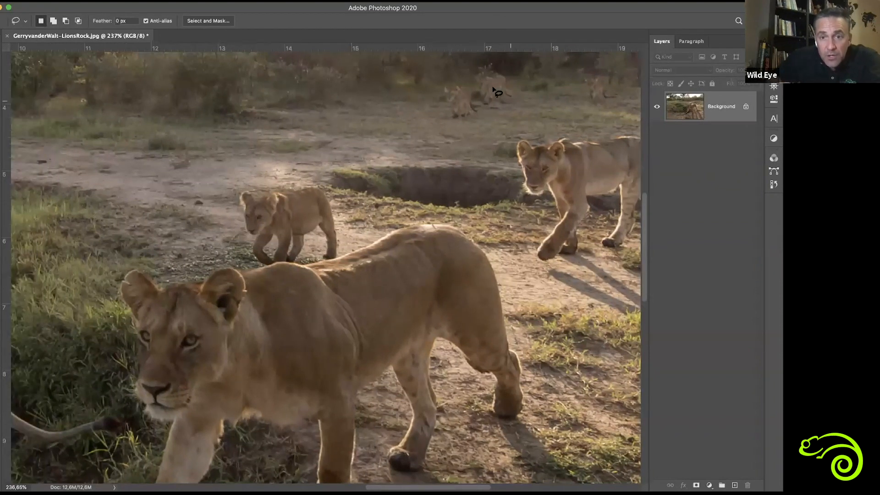
Lasso the single distant cub behind the walking lion in the background and remove it with a Content-Aware fill
scroll(516, 121, right, 5)
scroll(516, 120, up, 2)
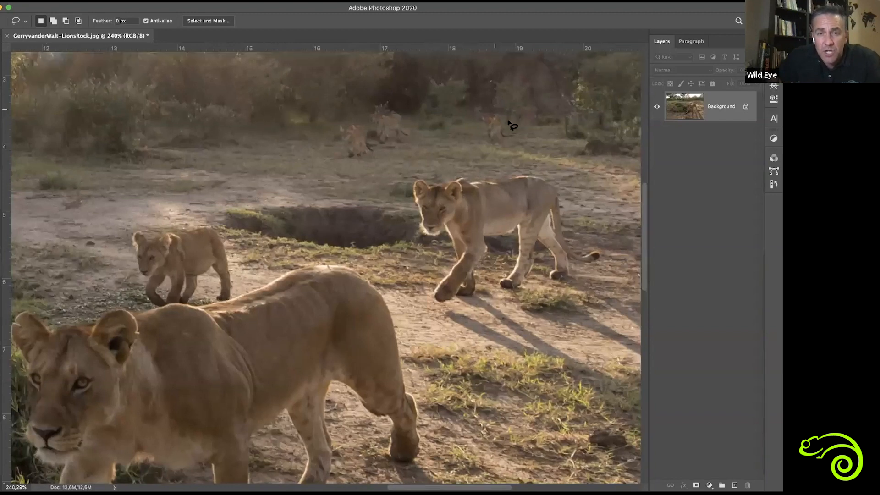
scroll(509, 122, up, 3)
mouse_move(509, 121)
mouse_down()
mouse_move(477, 149)
mouse_move(534, 153)
mouse_move(509, 121)
mouse_move(516, 137)
mouse_up()
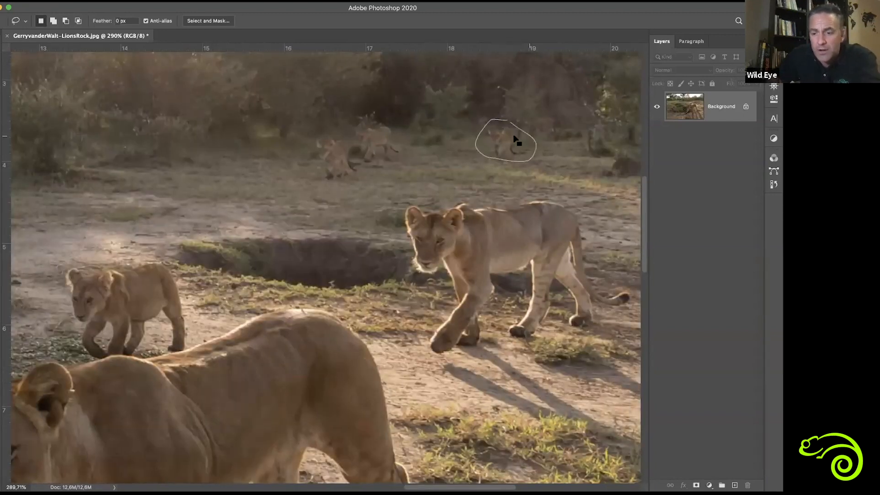
key(shift+BackSpace)
key(Return)
Remove the pair of distant cubs near the bushes with a Content-Aware fill, and fill the patch they occupied again
mouse_move(373, 120)
mouse_down()
mouse_move(331, 128)
mouse_move(305, 151)
mouse_move(347, 181)
mouse_up()
drag(409, 127, 373, 120)
key(shift+BackSpace)
key(Return)
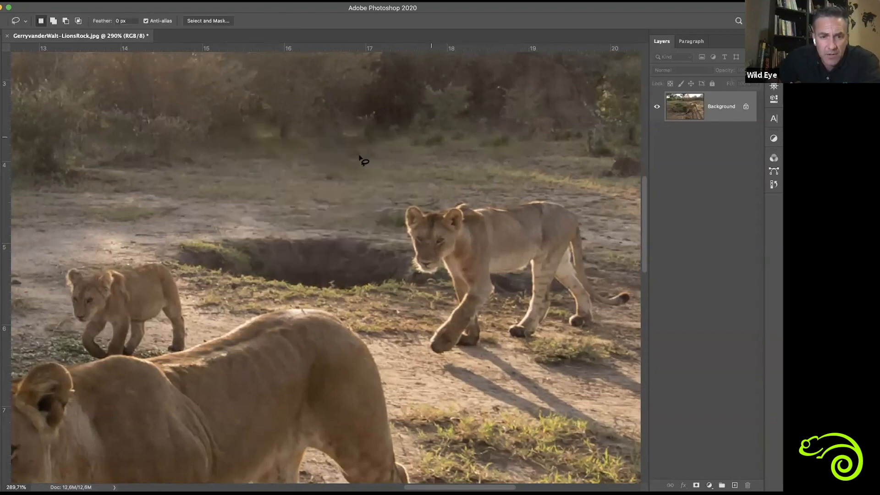
mouse_move(303, 140)
mouse_down()
mouse_move(360, 173)
mouse_move(412, 129)
mouse_move(412, 139)
mouse_up()
key(shift+BackSpace)
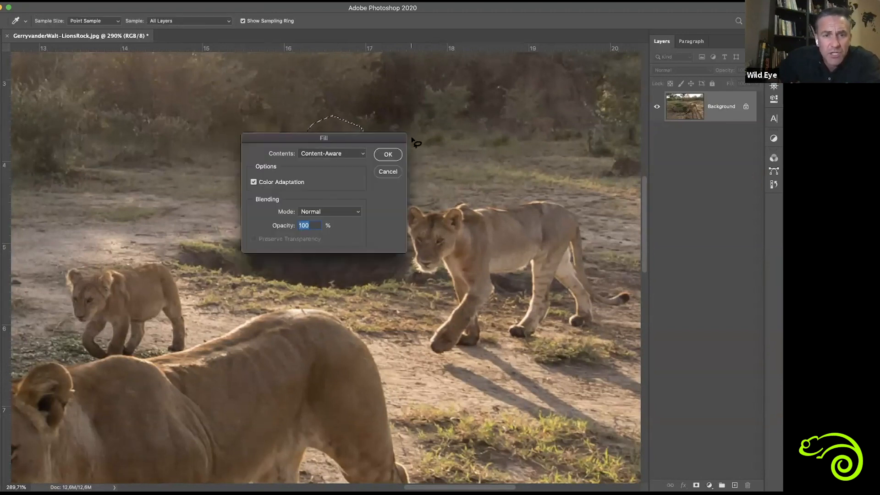
key(Return)
Lasso the small cub behind the front lioness's back, remove it with a Content-Aware fill, and clear the selection
scroll(220, 312, down, 2)
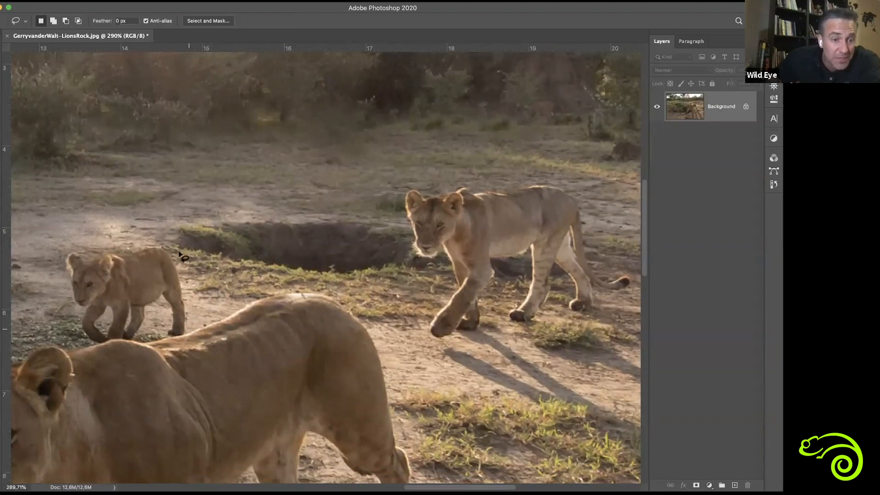
mouse_move(85, 239)
mouse_down()
mouse_move(59, 253)
mouse_move(57, 317)
mouse_move(88, 340)
mouse_up()
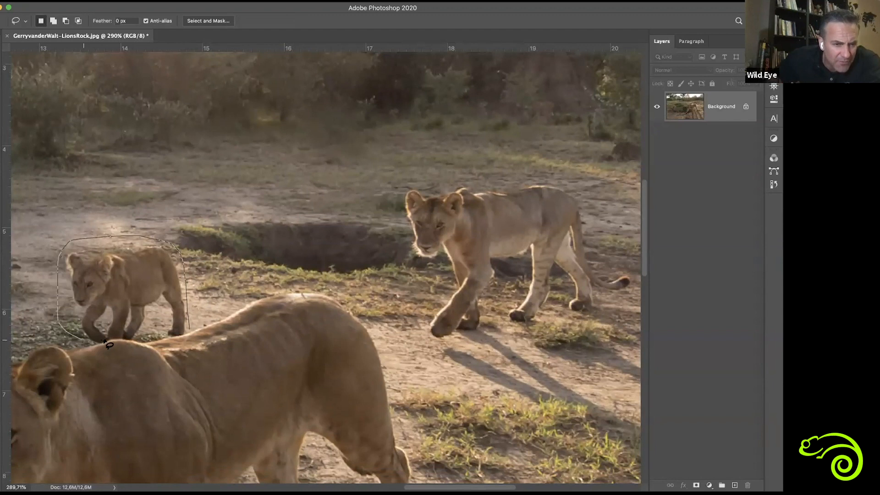
drag(170, 341, 190, 330)
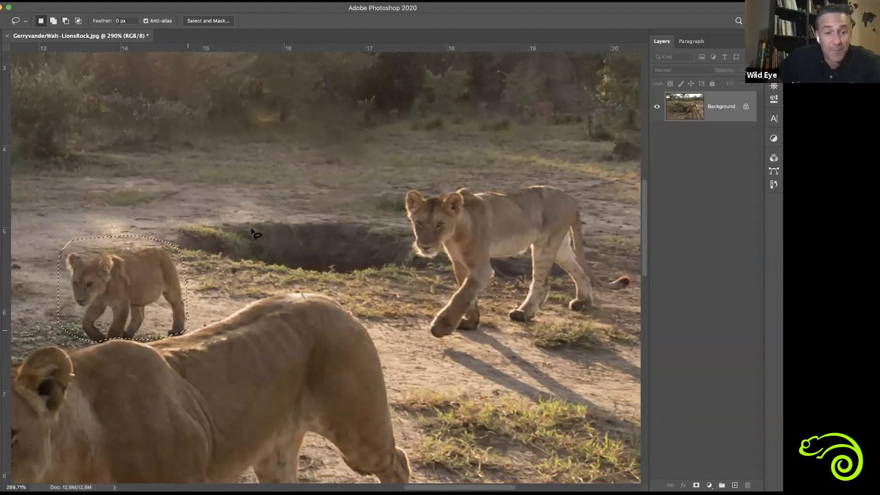
key(super+minus)
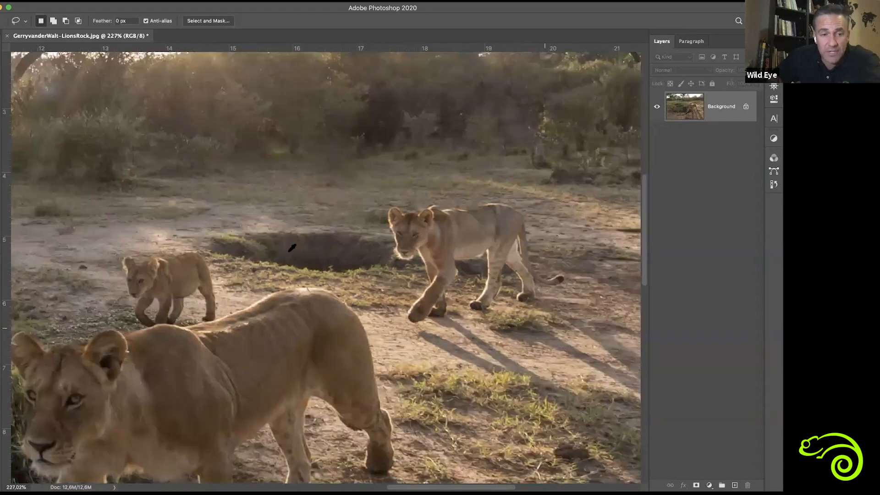
key(shift+BackSpace)
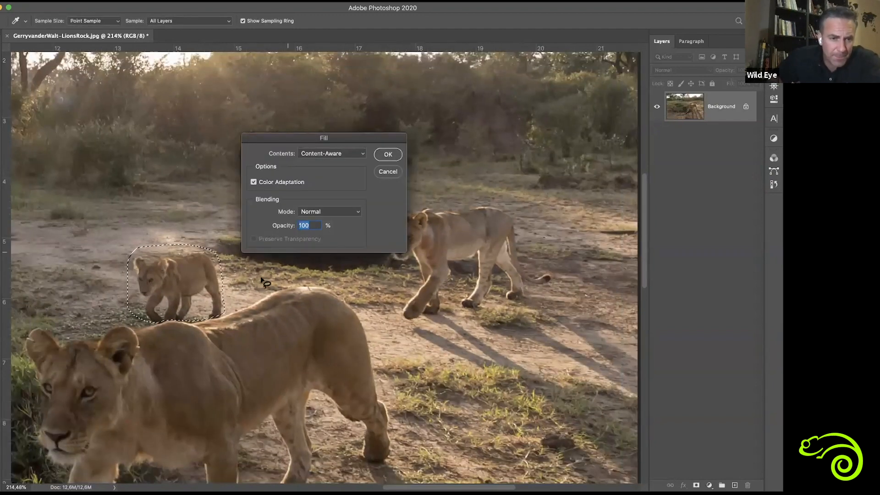
key(Return)
key(super+d)
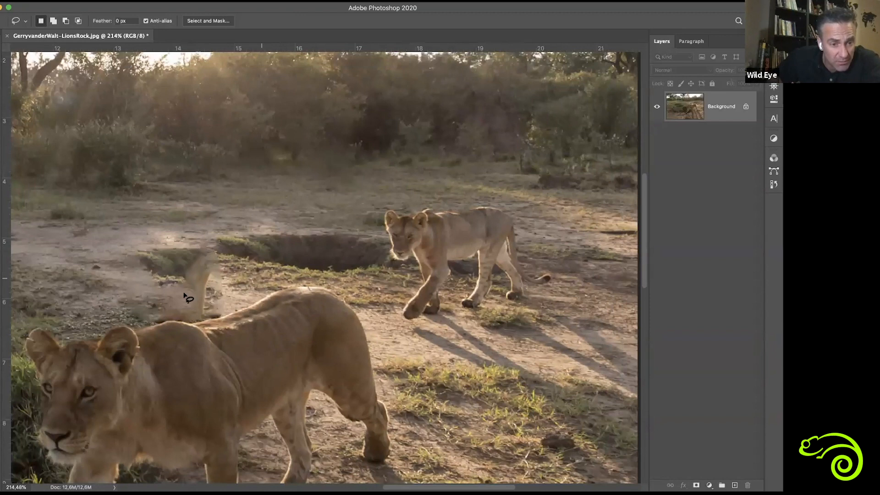
Lasso the leftover leg-like patch where the small cub stood, replace it with a Content-Aware fill, and deselect
mouse_move(188, 265)
mouse_down()
mouse_move(202, 316)
mouse_move(225, 255)
mouse_up()
key(shift+BackSpace)
key(Return)
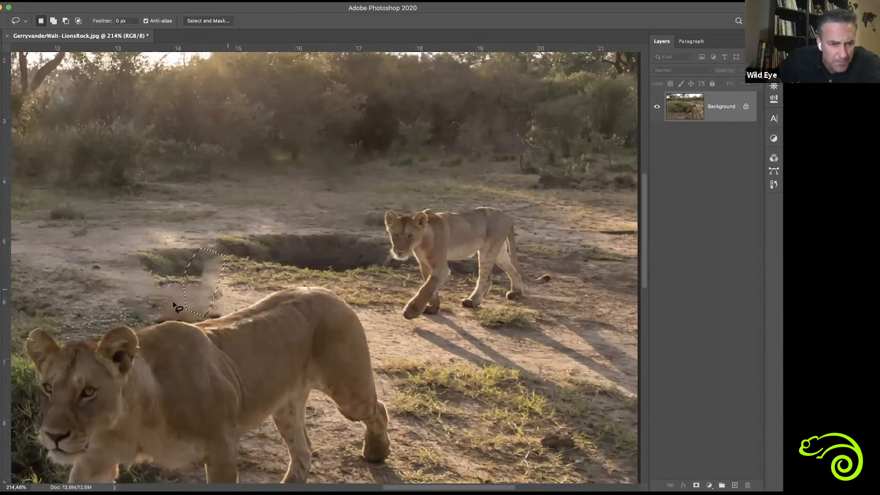
key(ctrl+d)
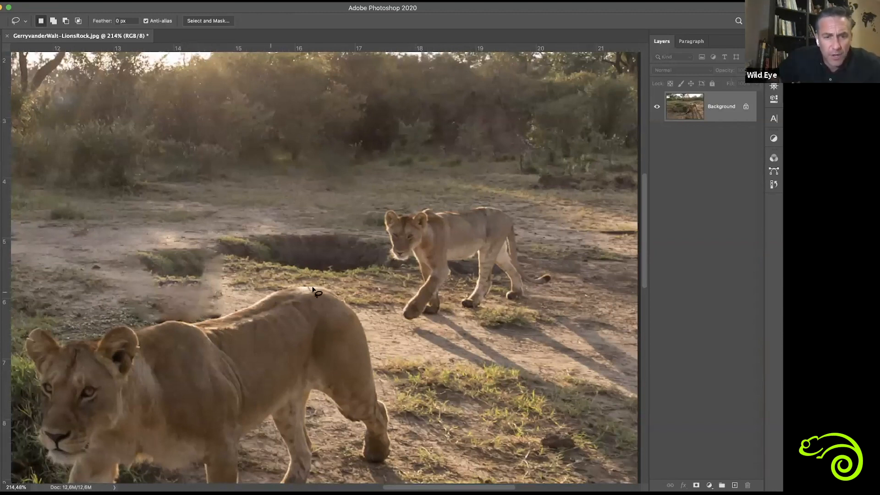
scroll(348, 298, down, 4)
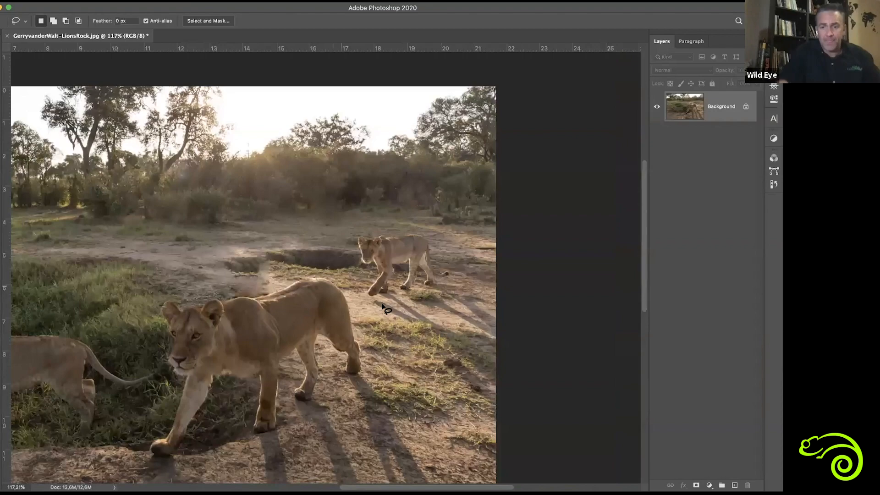
scroll(386, 309, down, 2)
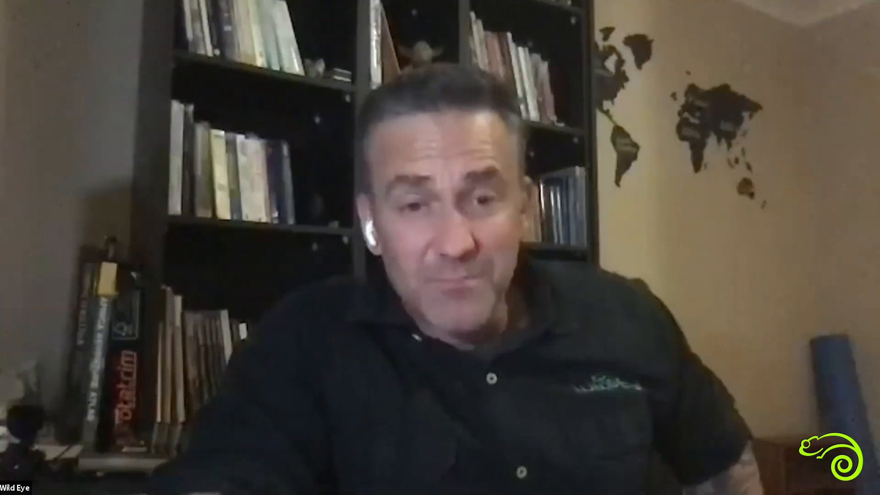
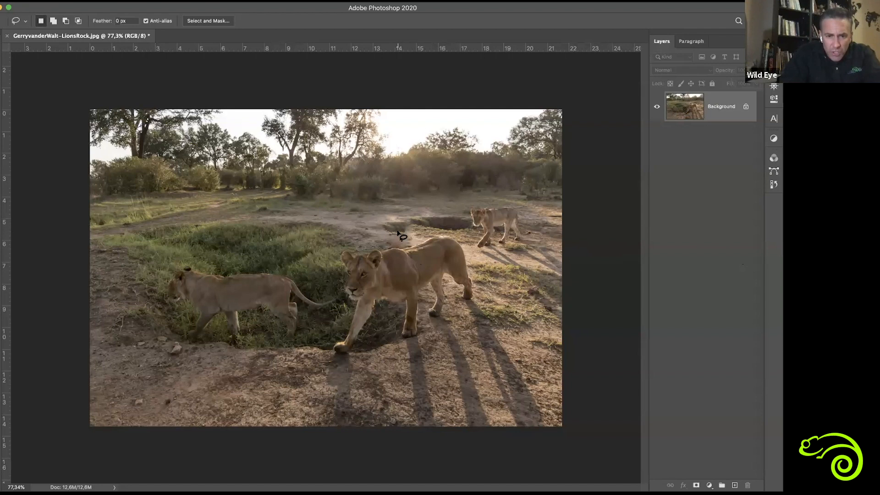
Duplicate the Background layer within the same document as Background copy
scroll(398, 234, up, 10)
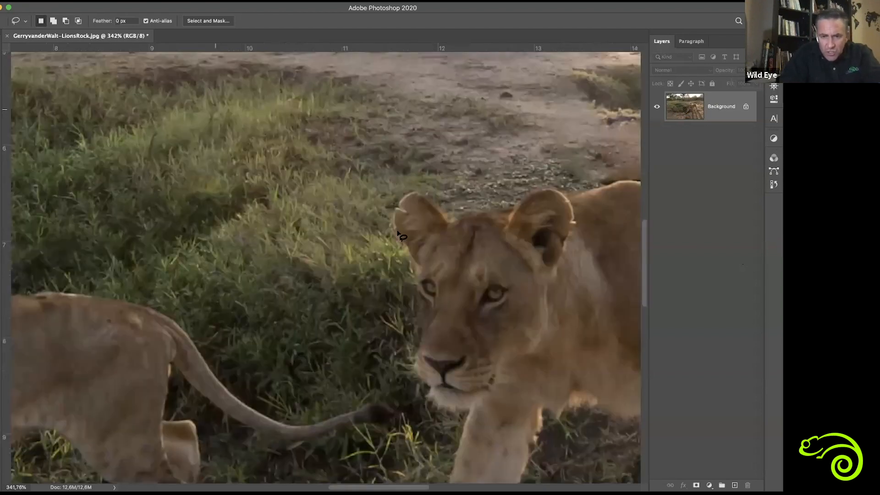
scroll(398, 234, down, 7)
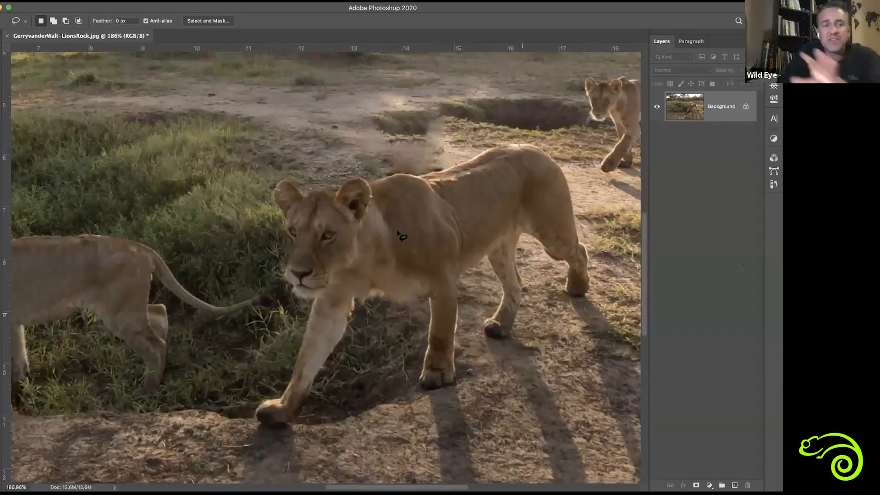
scroll(401, 236, down, 5)
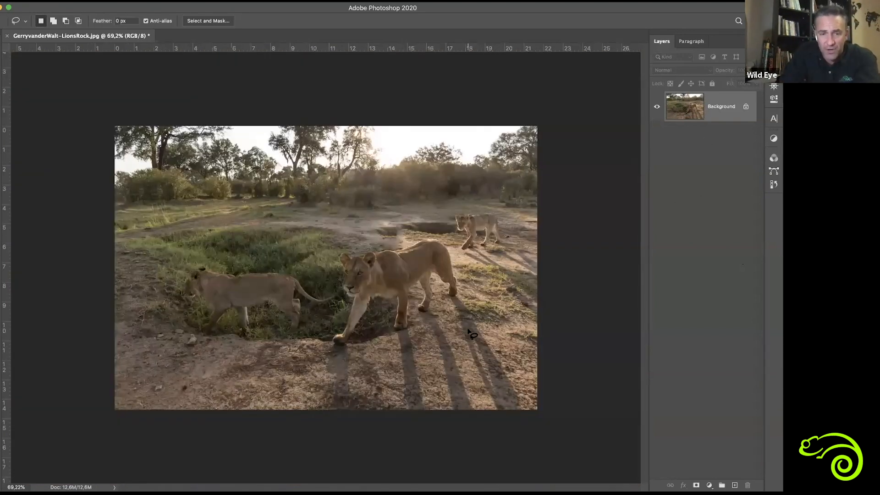
right_click(727, 114)
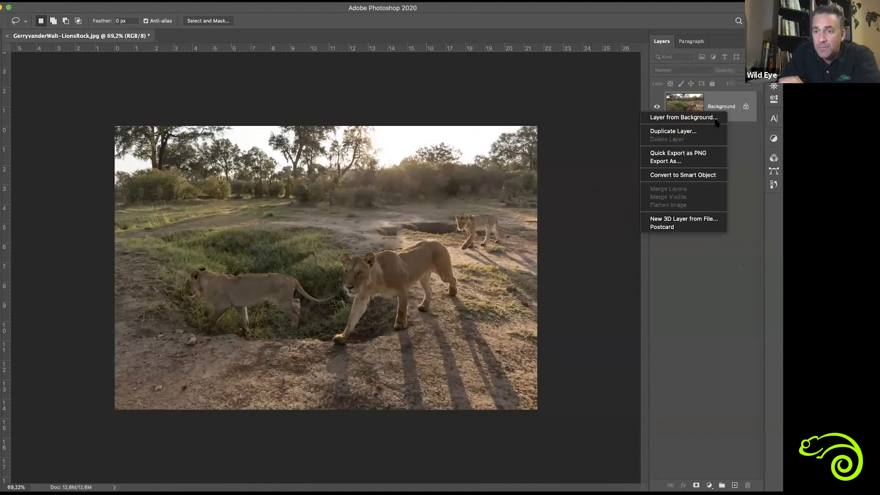
click(674, 132)
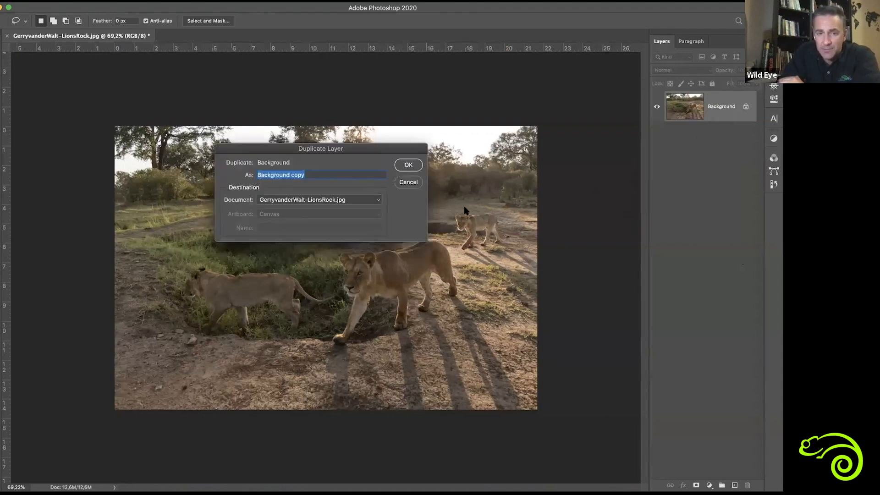
click(415, 166)
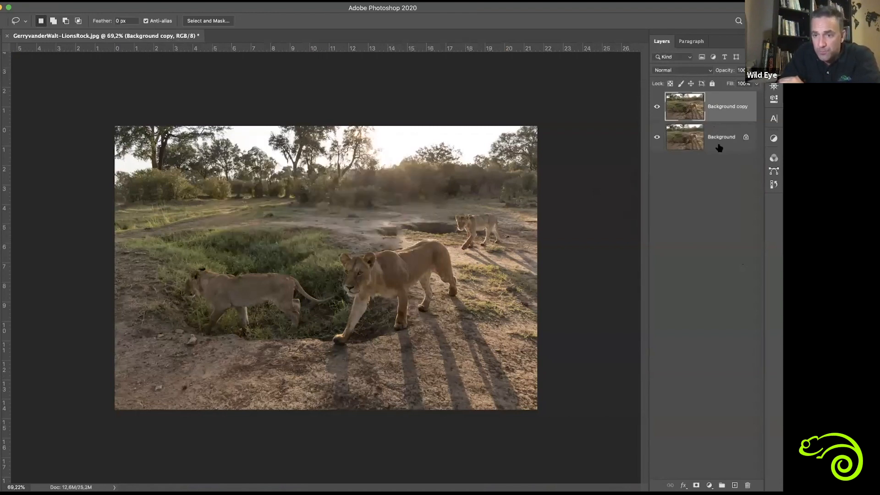
Make Background copy the active layer and apply the Sharpen More filter to it
click(719, 146)
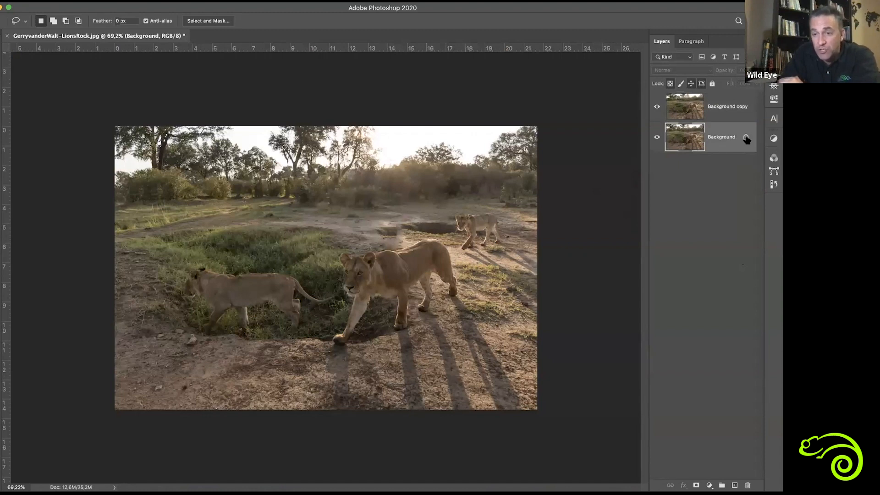
click(720, 112)
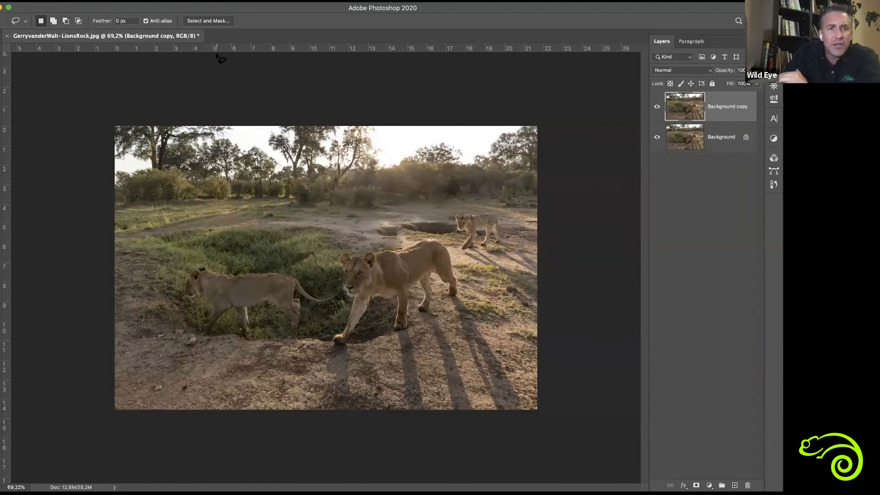
click(206, 5)
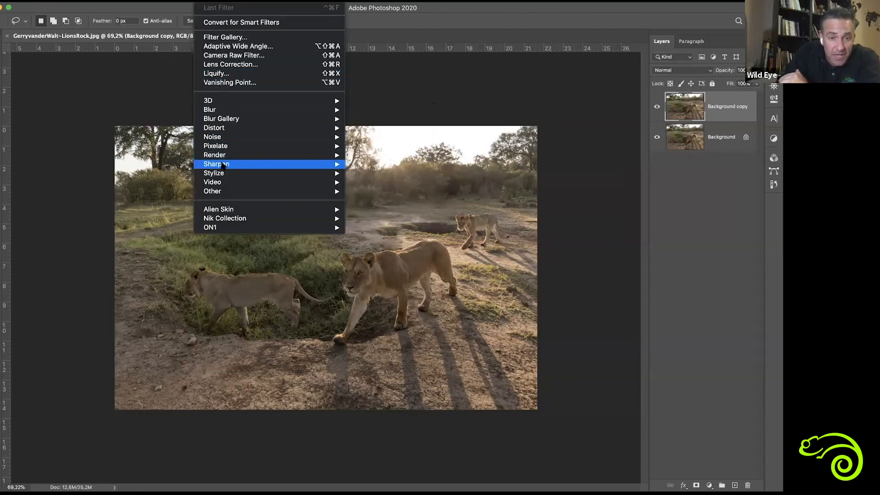
mouse_move(223, 166)
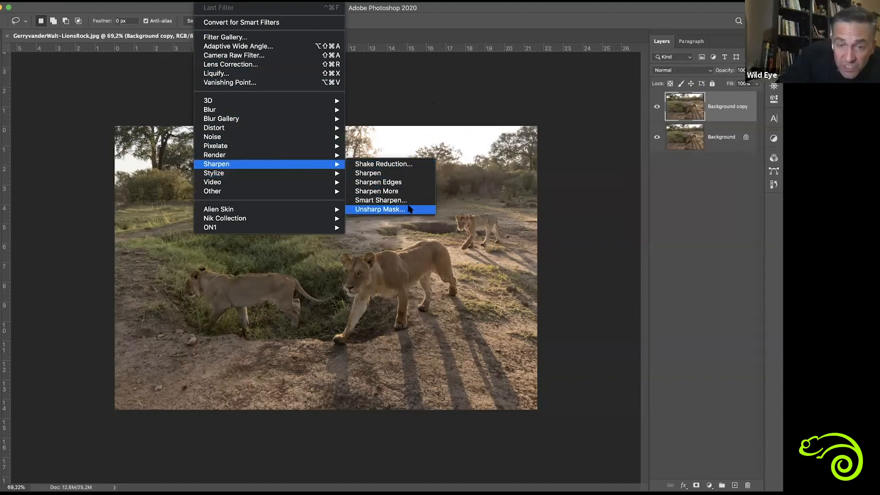
click(392, 193)
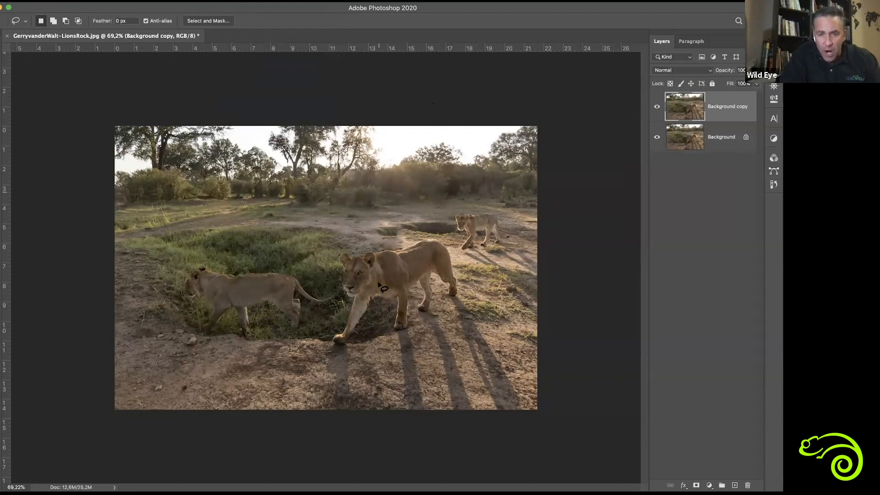
Examine the front lioness's face up close with the sharpened Background copy layer hidden and shown
scroll(382, 288, up, 5)
scroll(383, 287, up, 5)
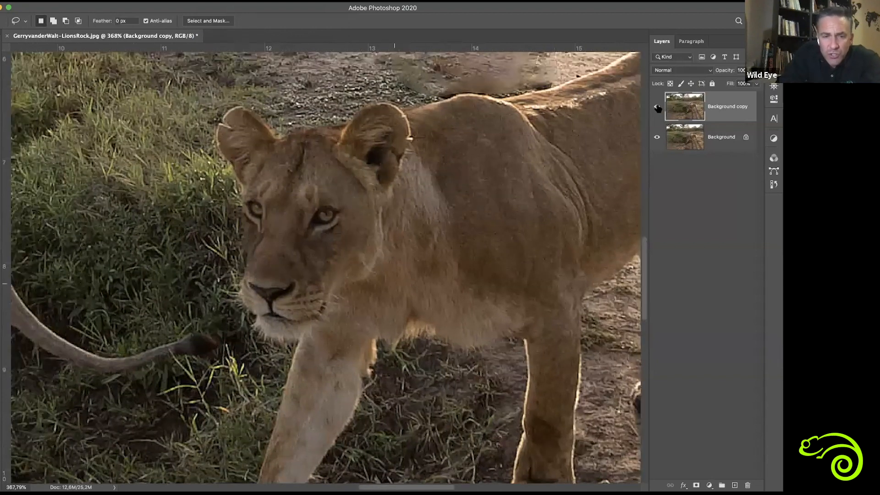
click(657, 107)
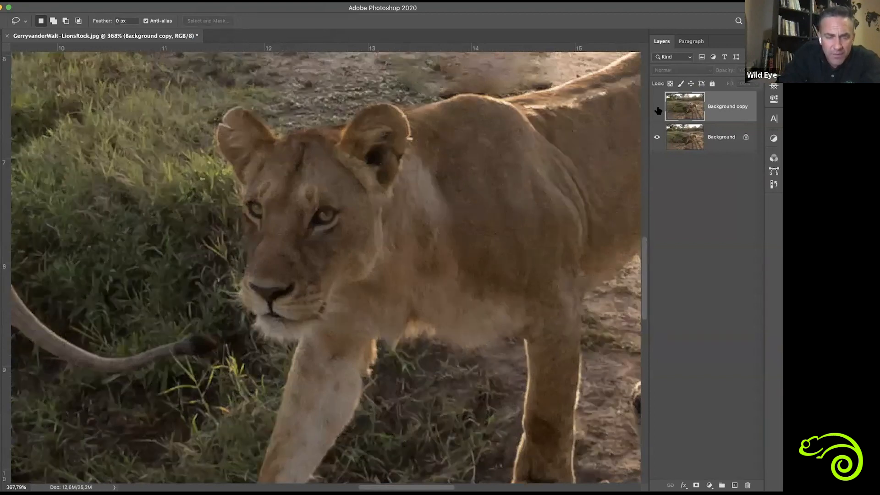
click(657, 108)
drag(326, 298, 564, 304)
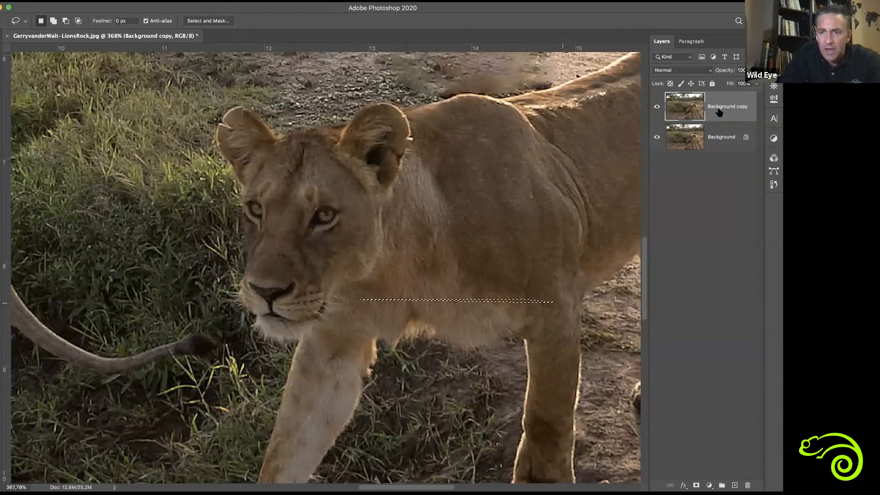
key(super+d)
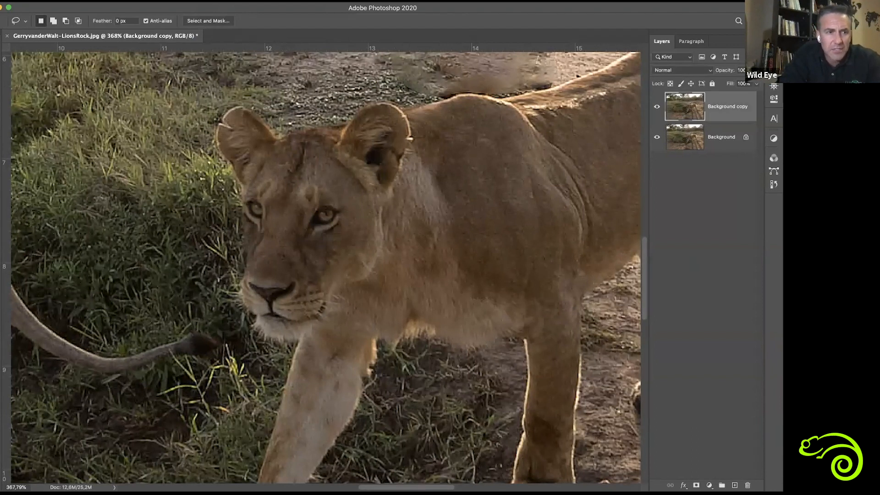
key(v)
drag(314, 174, 476, 174)
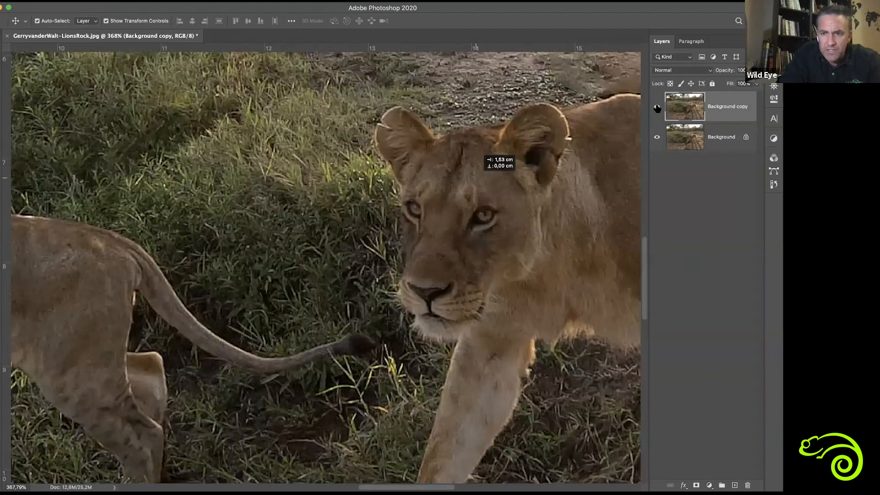
click(657, 108)
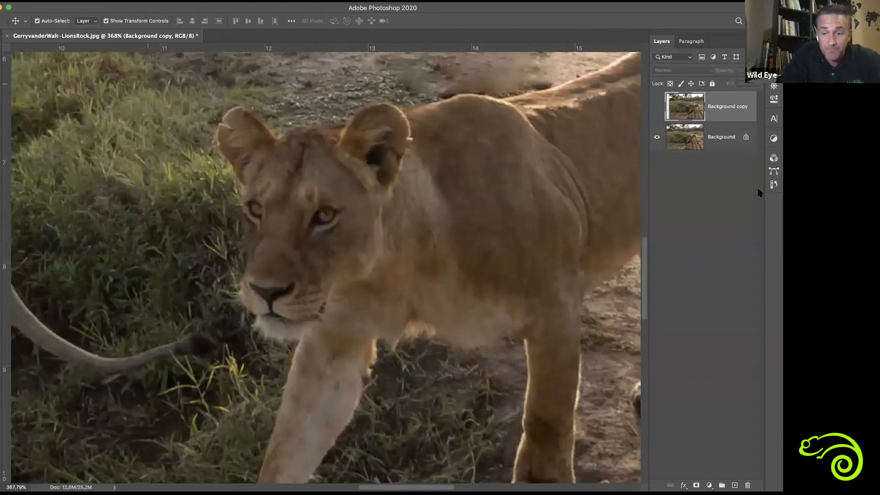
key(super+z)
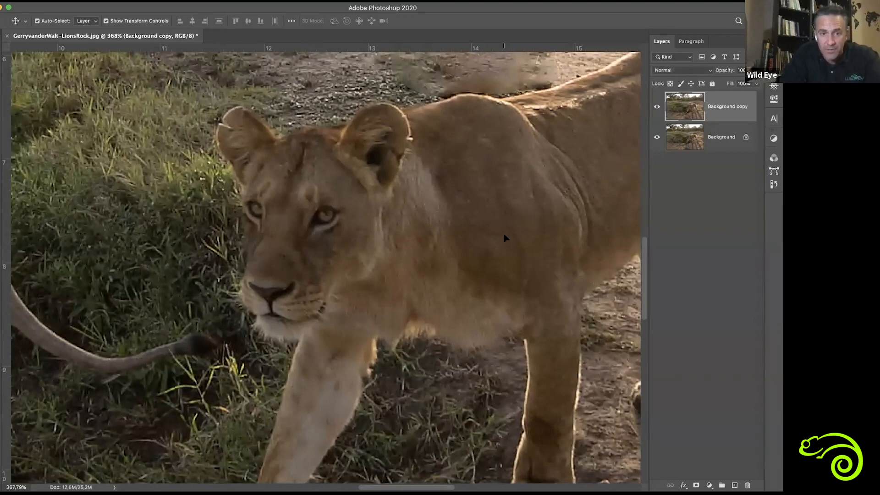
Compare the grass and the lionesses' fur before and after sharpening by switching the Background copy's visibility
click(657, 107)
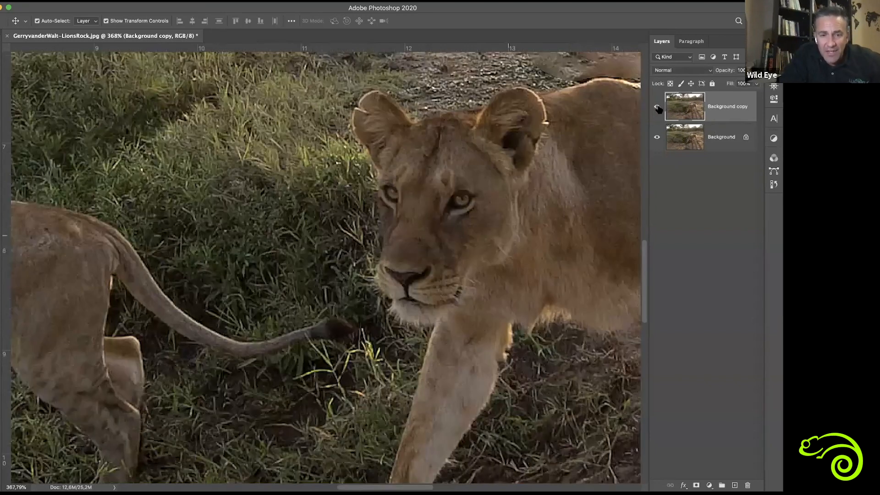
click(657, 108)
click(658, 108)
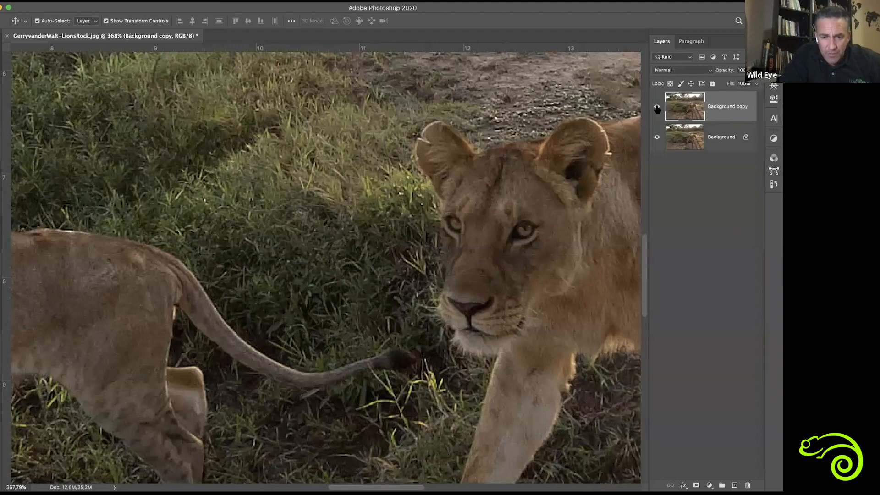
click(658, 108)
click(657, 108)
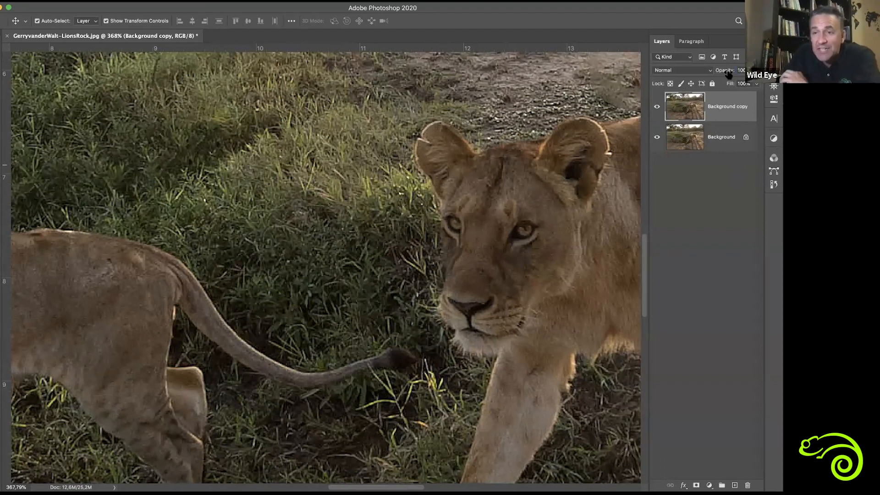
Lower the opacity of the sharpened Background copy layer to 68%
mouse_move(721, 75)
mouse_down()
mouse_move(658, 76)
mouse_move(738, 75)
mouse_move(647, 81)
mouse_move(735, 79)
mouse_up()
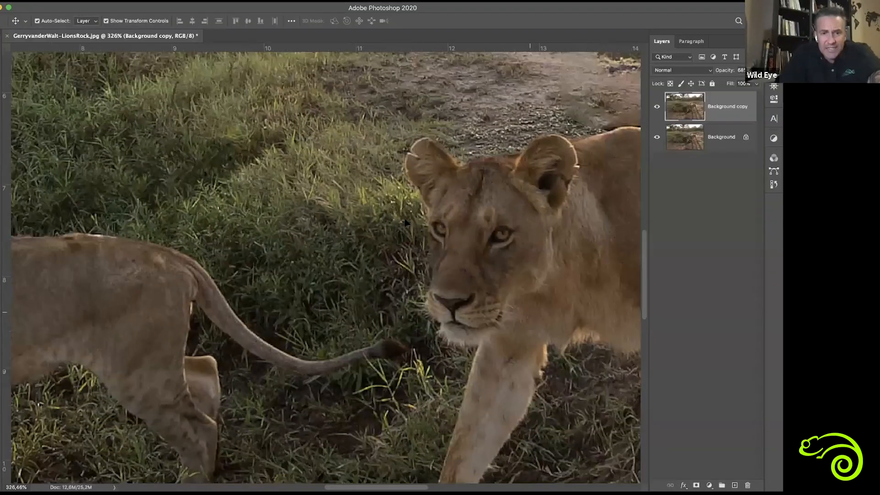
key(super+minus)
key(super+minus)
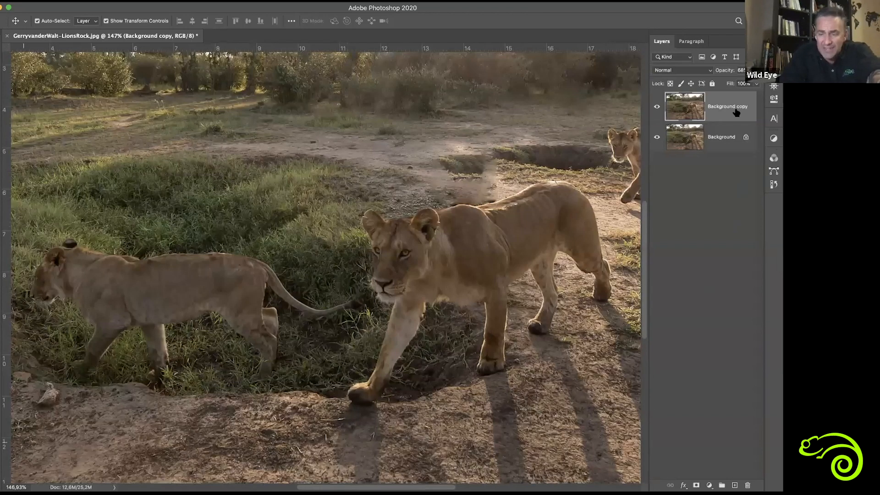
key(super+minus)
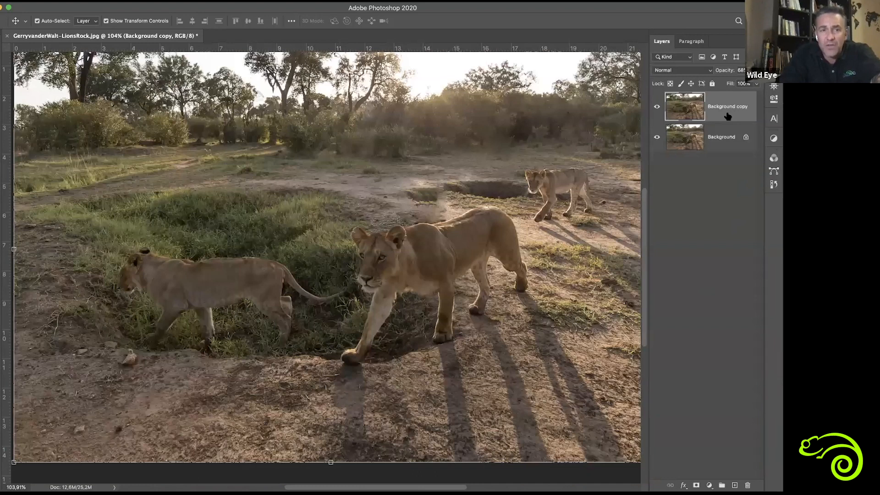
Select the Background copy layer and launch the Nik Collection's Silver Efex Pro 2 filter on it
click(671, 238)
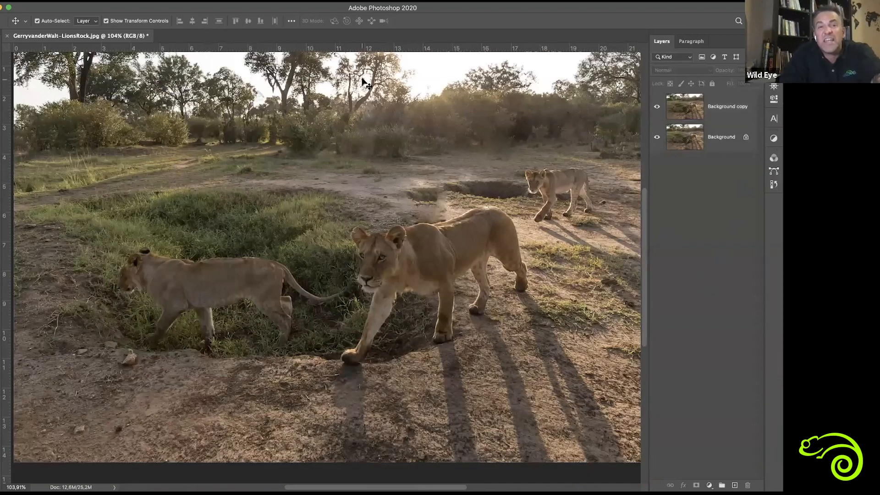
click(718, 121)
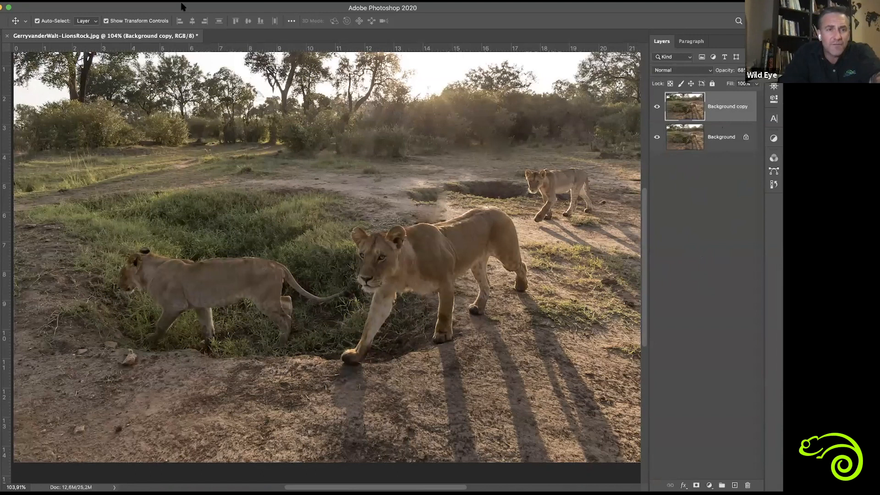
click(204, 1)
click(722, 122)
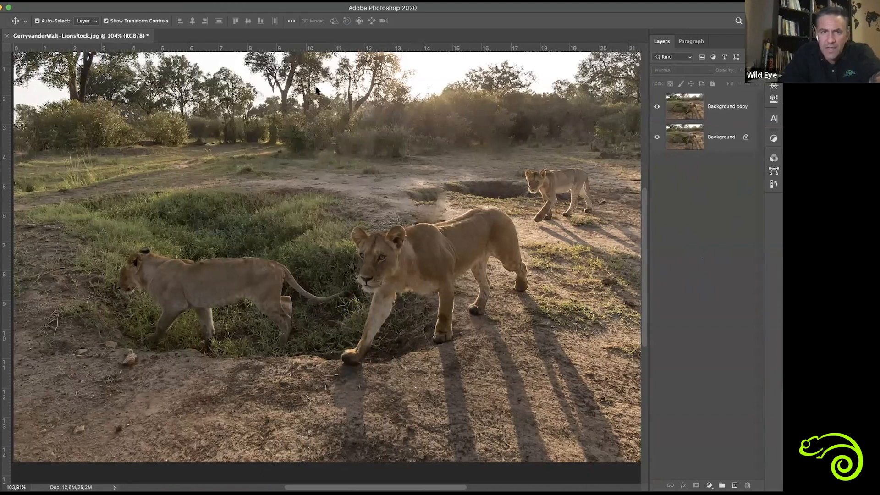
click(722, 122)
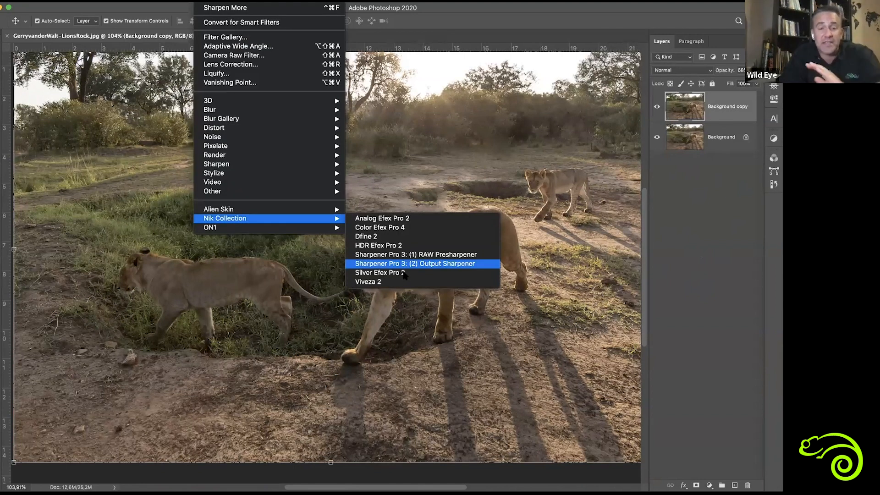
key(Escape)
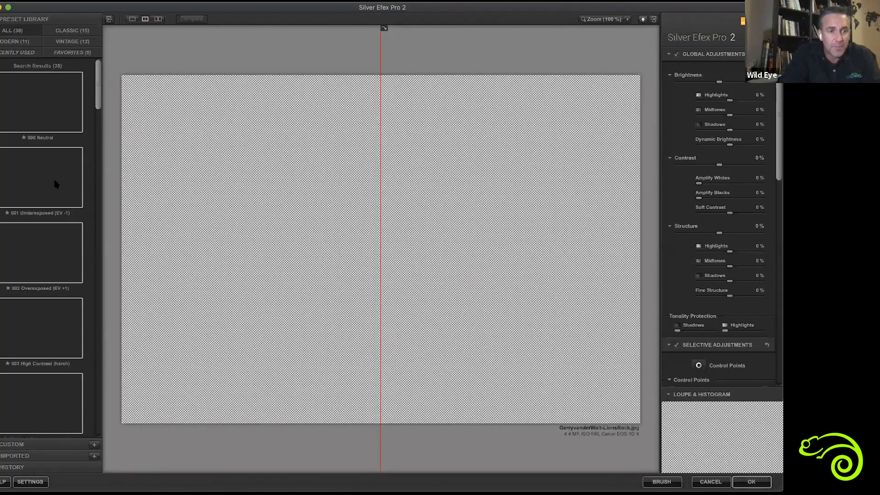
Try the black-and-white presets from 001 Underexposed onward and choose 005 High Structure (harsh)
click(55, 183)
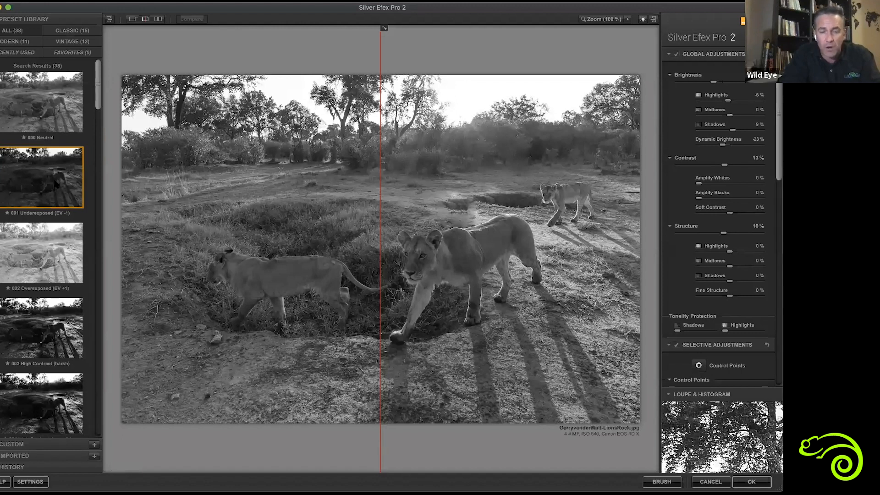
key(Down)
key(Down)
key(Down)
key(Down)
key(Down)
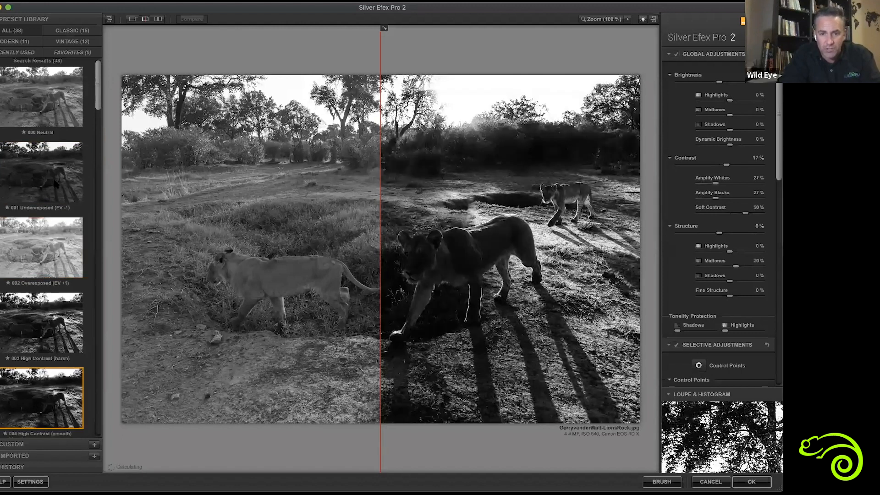
key(Up)
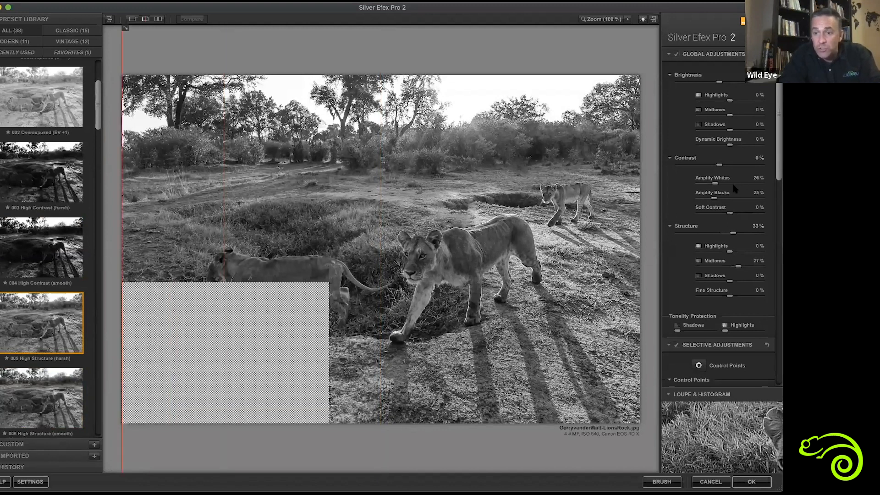
Set Amplify Whites to 73%, adjust Amplify Blacks and the structure highlights, and apply the black-and-white conversion
click(743, 184)
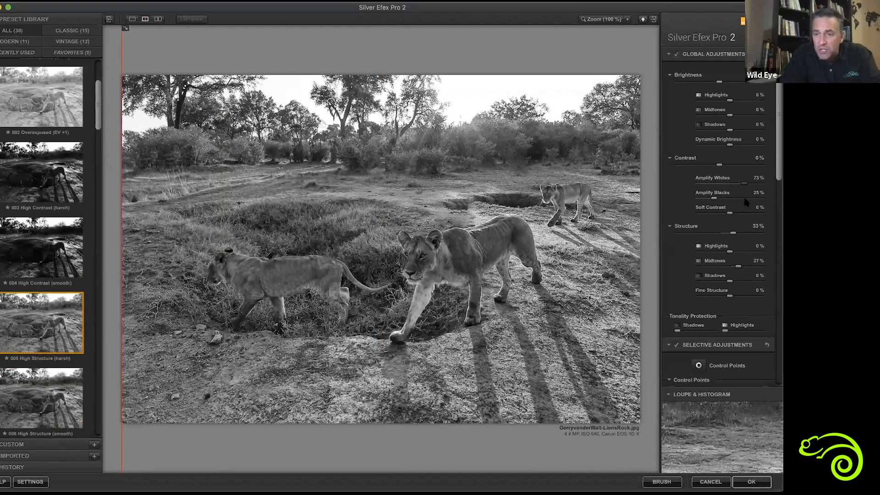
drag(730, 253, 738, 252)
click(744, 198)
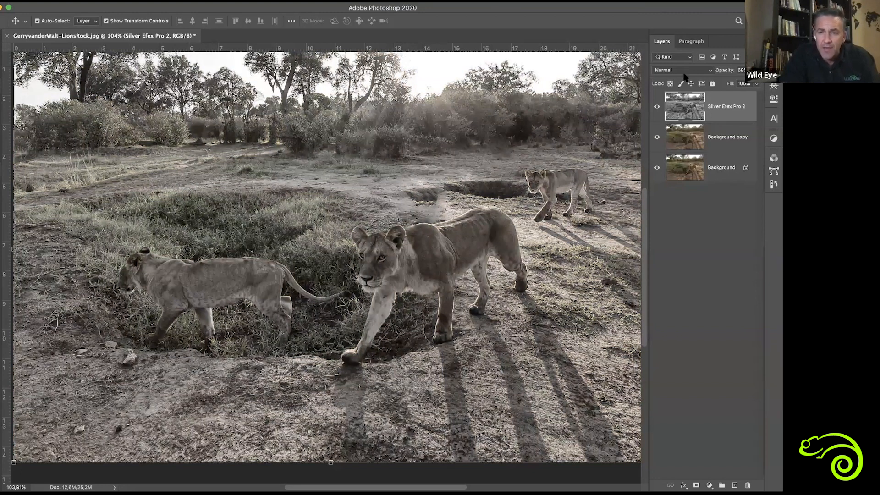
Reduce the Silver Efex Pro 2 layer's opacity to 33% to blend the black-and-white effect with the colour image
drag(733, 71, 727, 73)
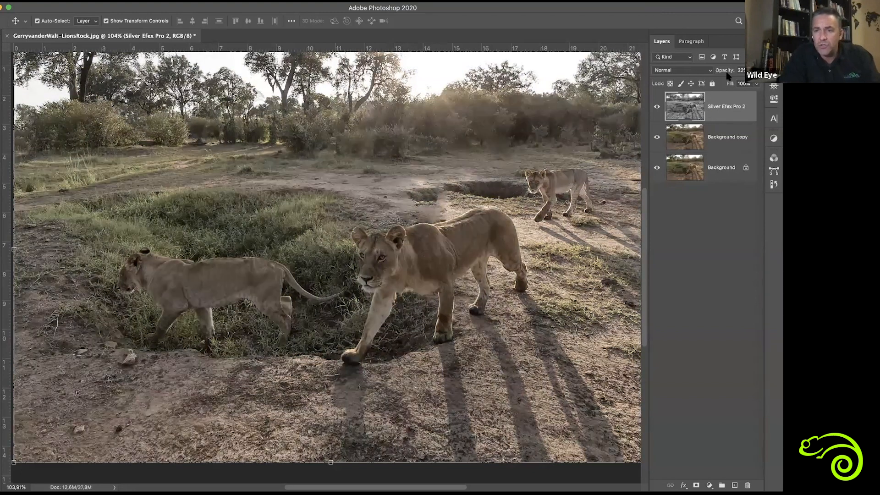
key(3)
key(1)
key(3)
key(3)
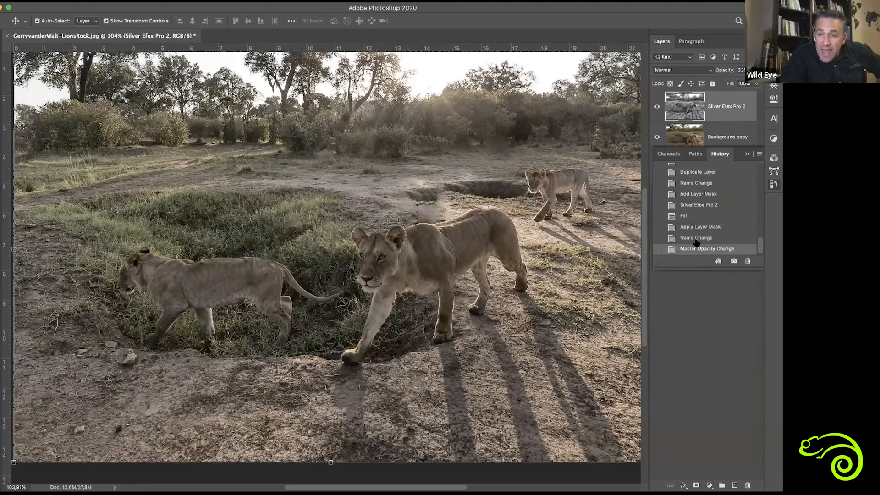
Return the image to its original opening snapshot in the document history
scroll(695, 243, up, 1)
scroll(695, 174, up, 5)
scroll(696, 171, up, 3)
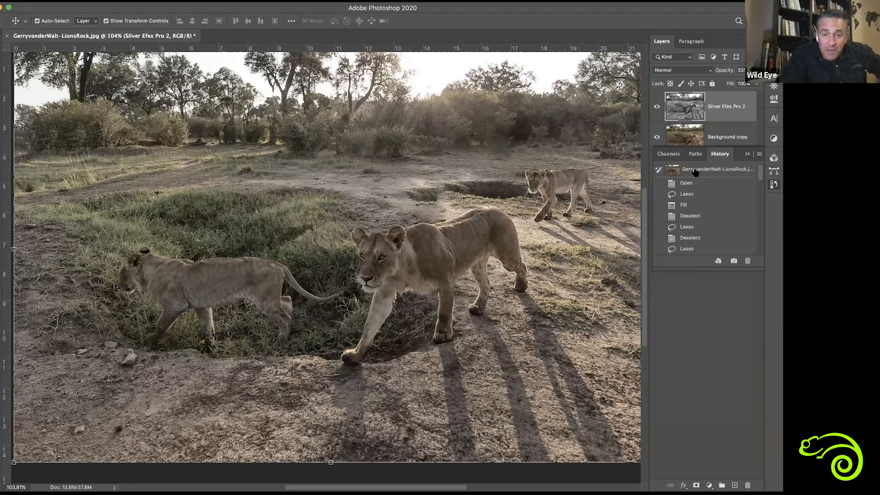
click(690, 196)
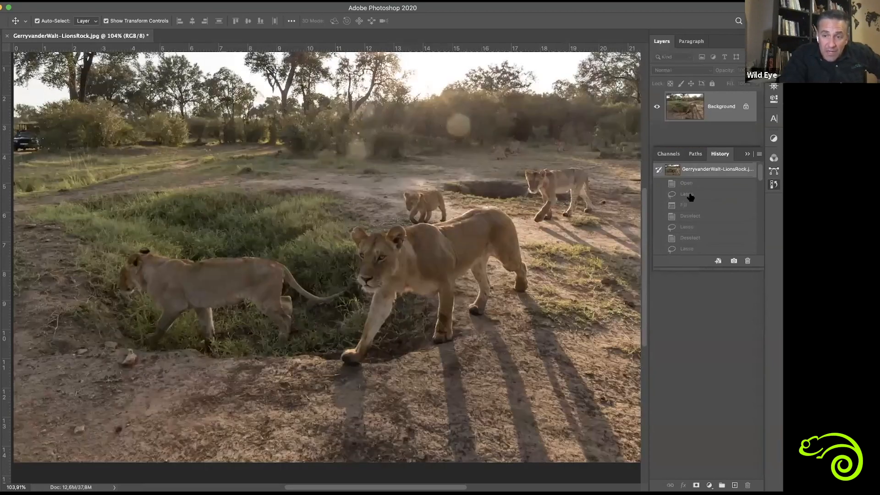
click(690, 215)
Step forward through the recorded history states, from the Content-Aware fills to the Silver Efex Pro 2 edits
scroll(690, 214, down, 5)
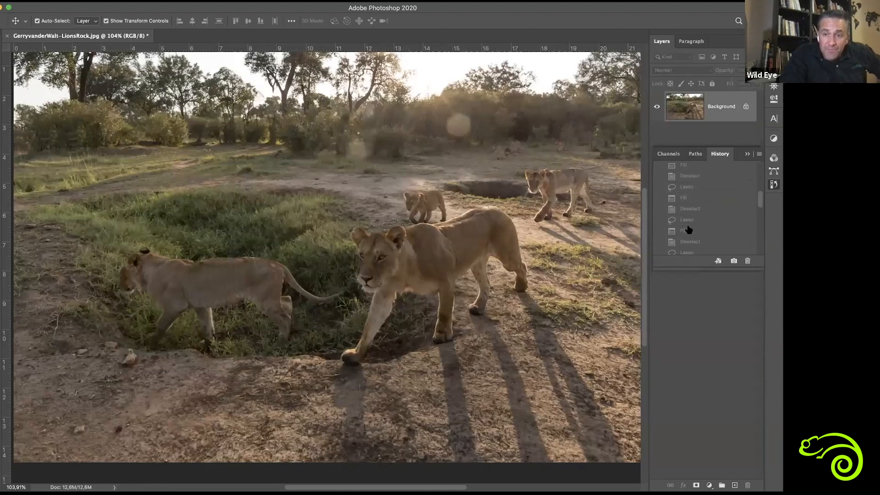
click(689, 230)
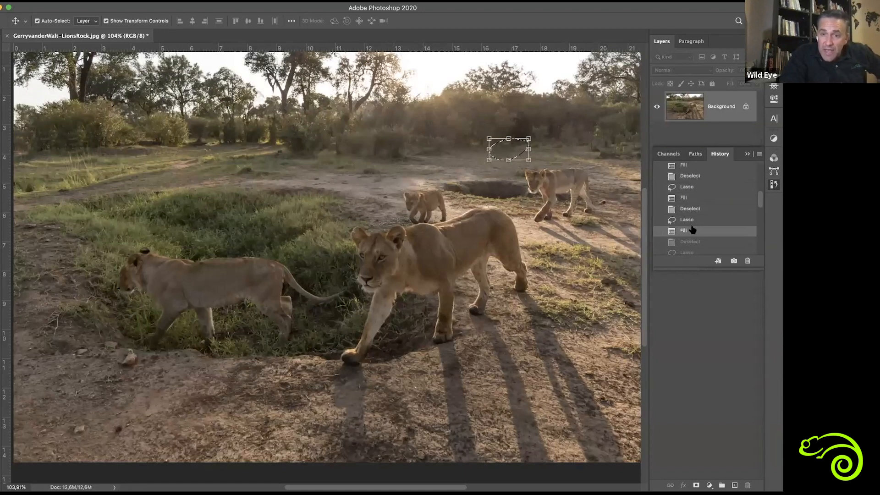
click(691, 219)
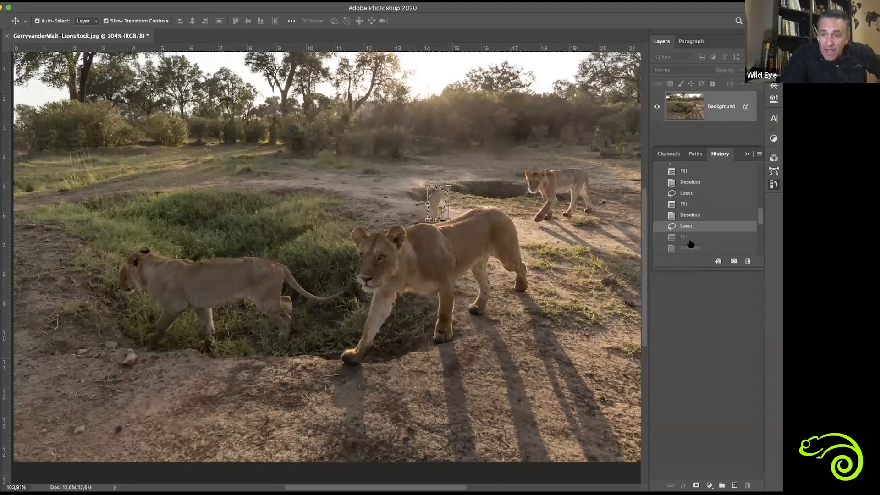
scroll(690, 228, down, 5)
click(691, 213)
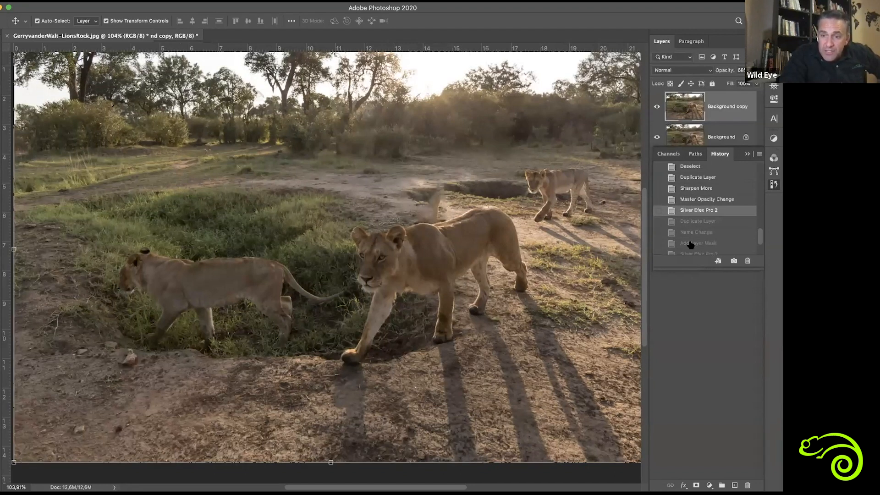
click(690, 233)
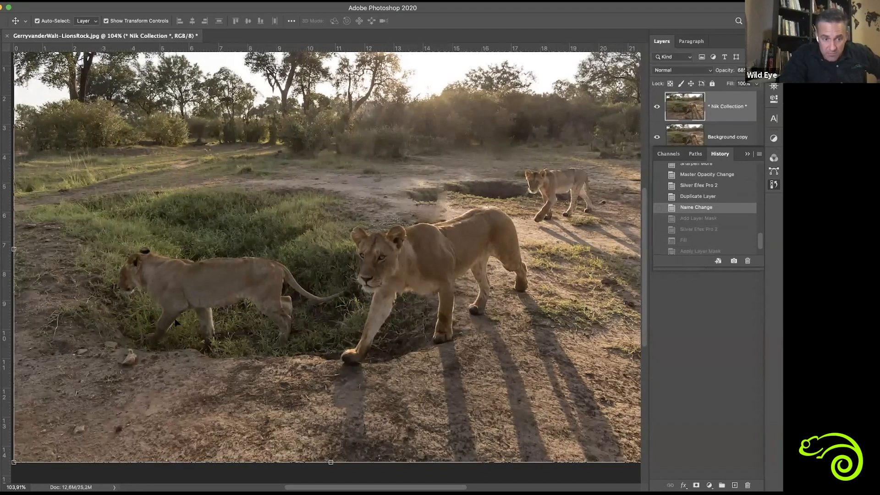
key(super+shift+z)
key(super+shift+z)
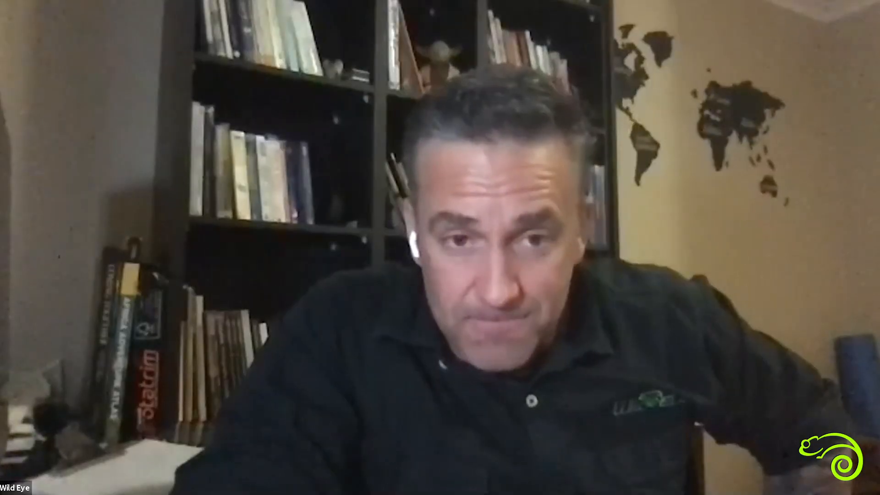